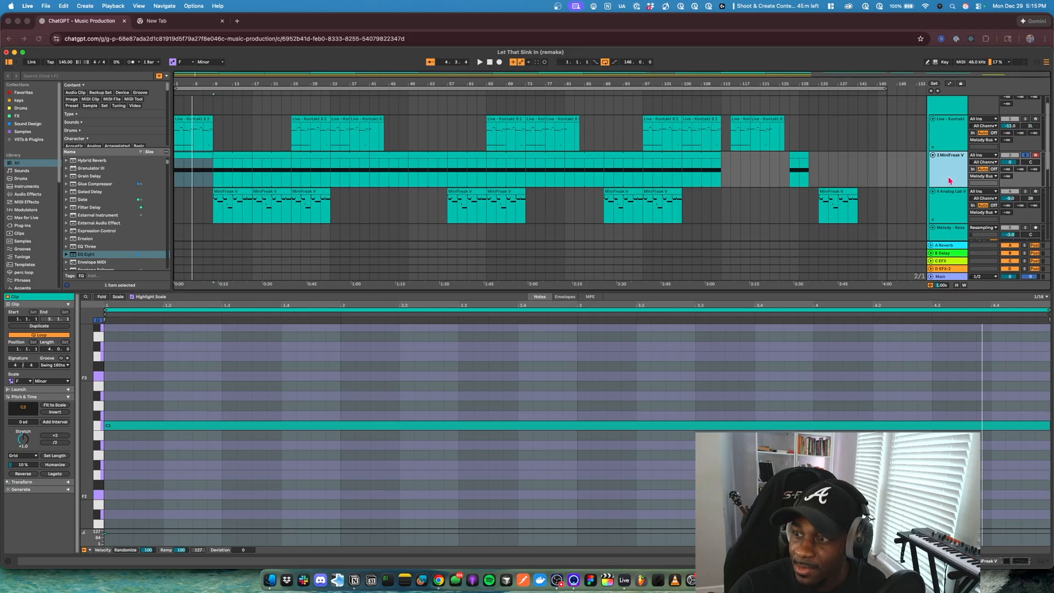
Show the MiniFreak V track's device chain and select its MiniFreak V instrument.
key(alt+super+4)
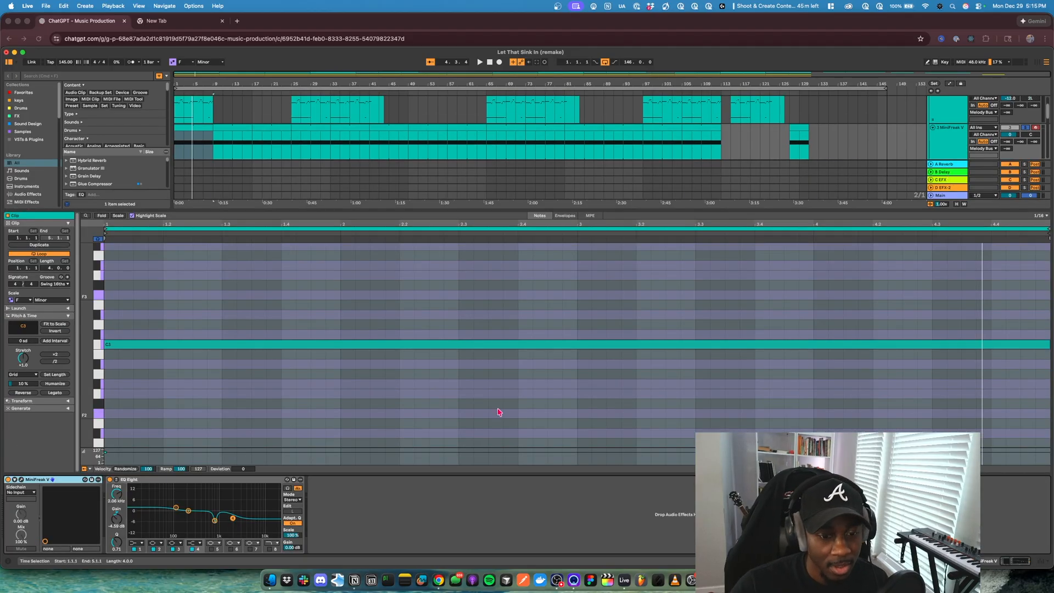
click(52, 479)
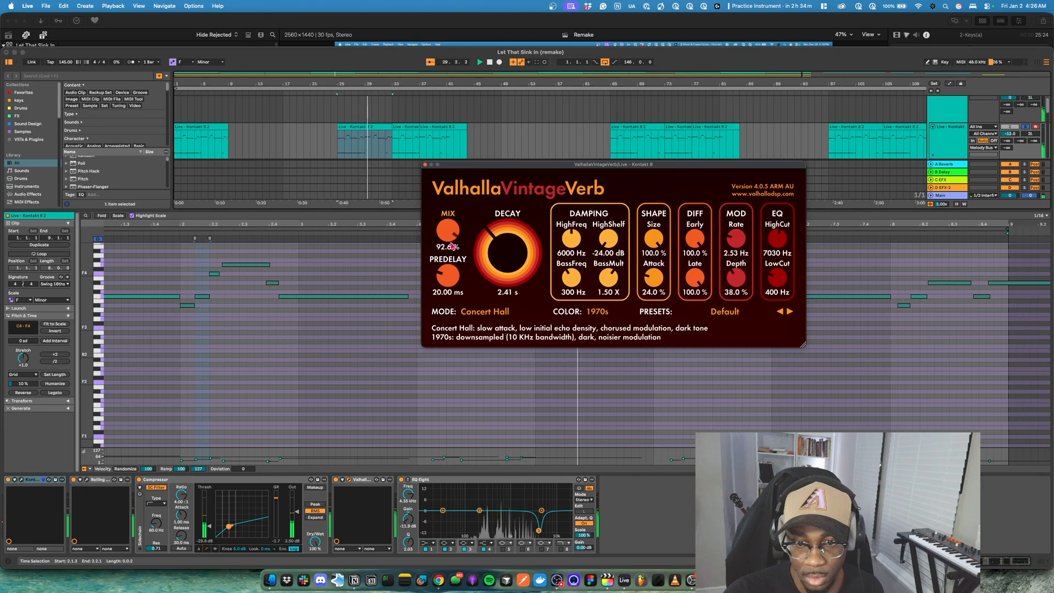
Fine-tune the ValhallaVintageVerb mix amount on the Kontakt track.
drag(451, 246, 452, 249)
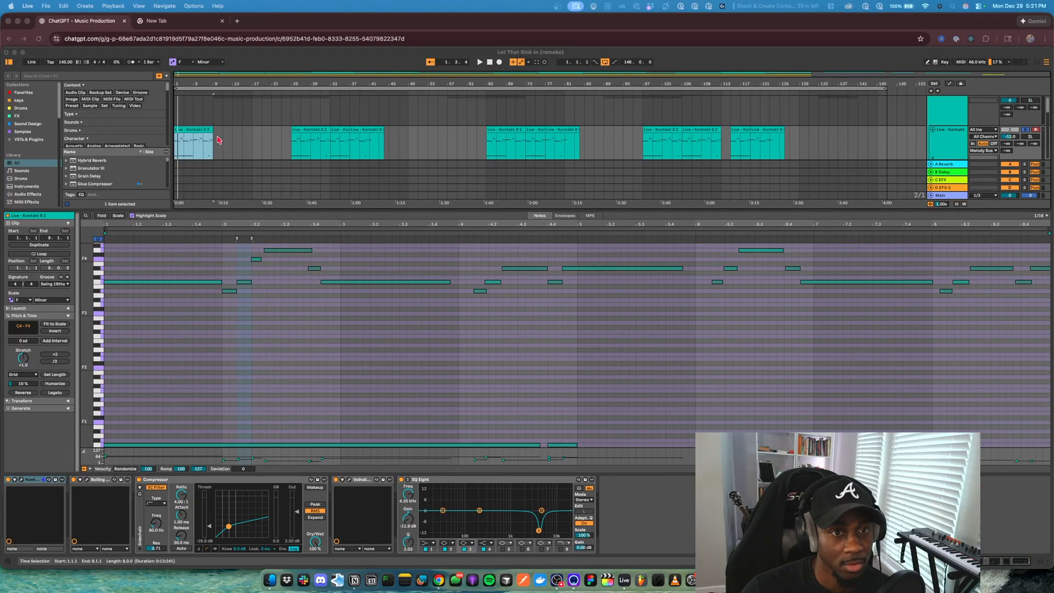
Play the first Kontakt clip and go through the track's Compressor, ValhallaVintageVerb and EQ Eight devices.
click(199, 130)
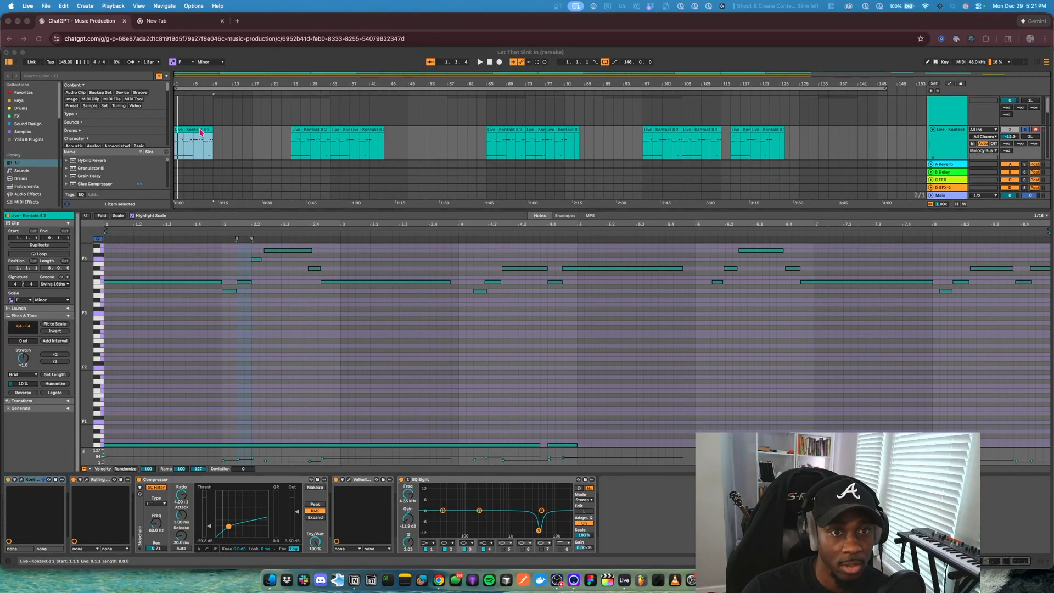
key(space)
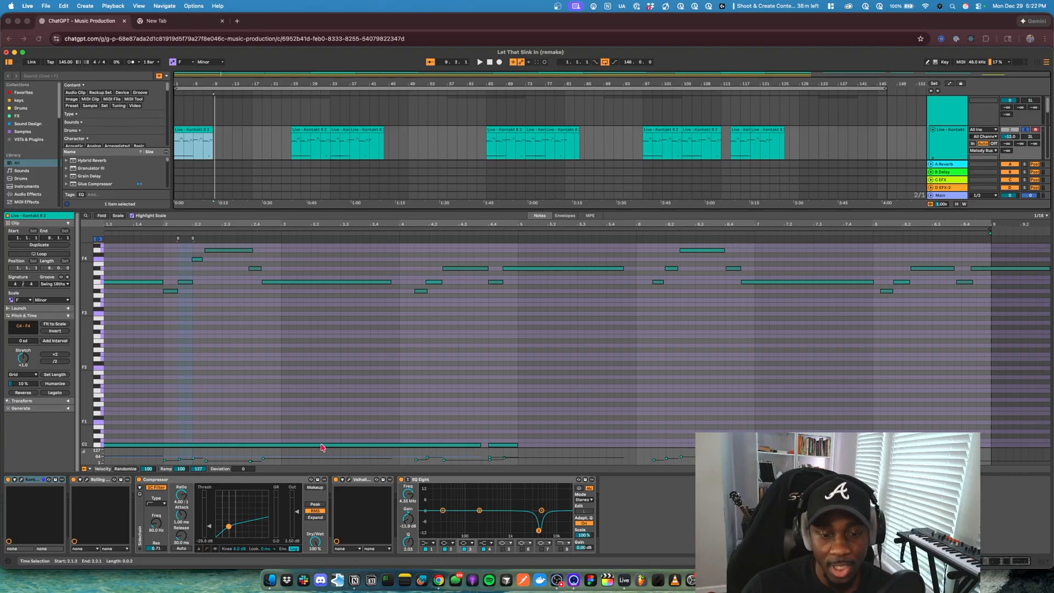
click(236, 483)
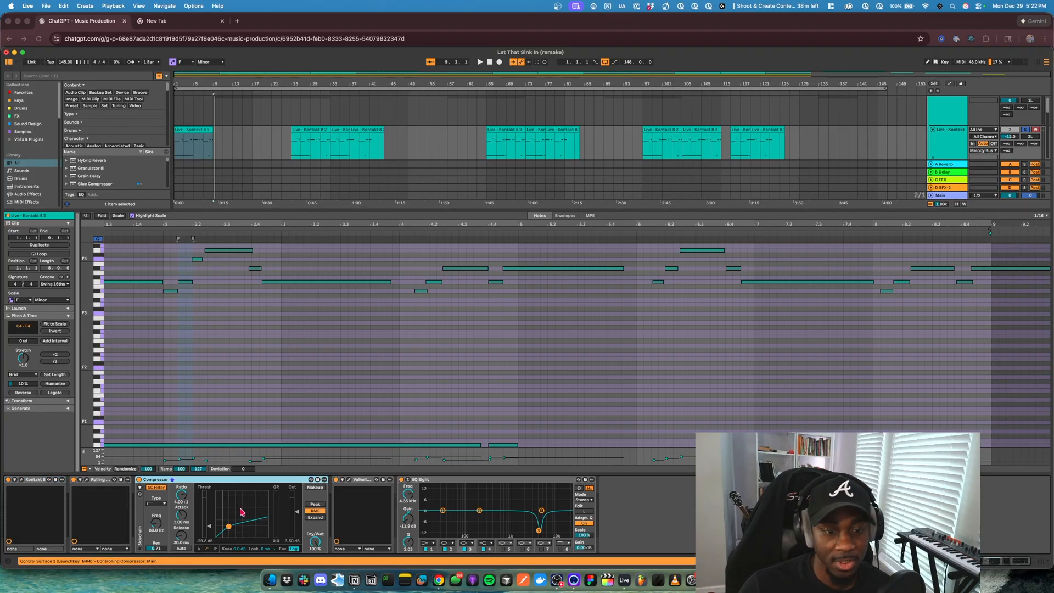
click(357, 483)
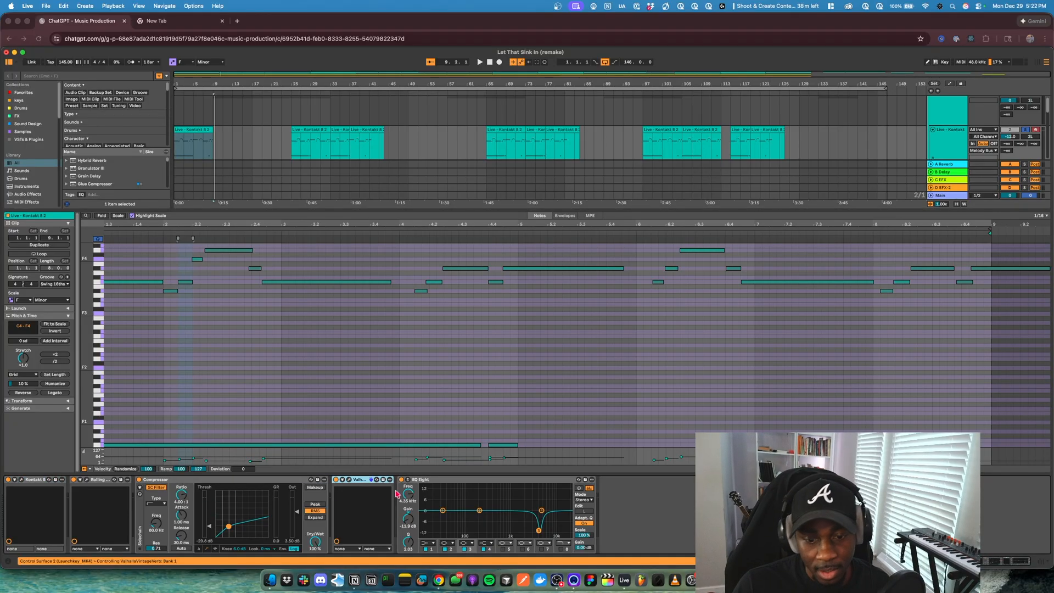
click(433, 484)
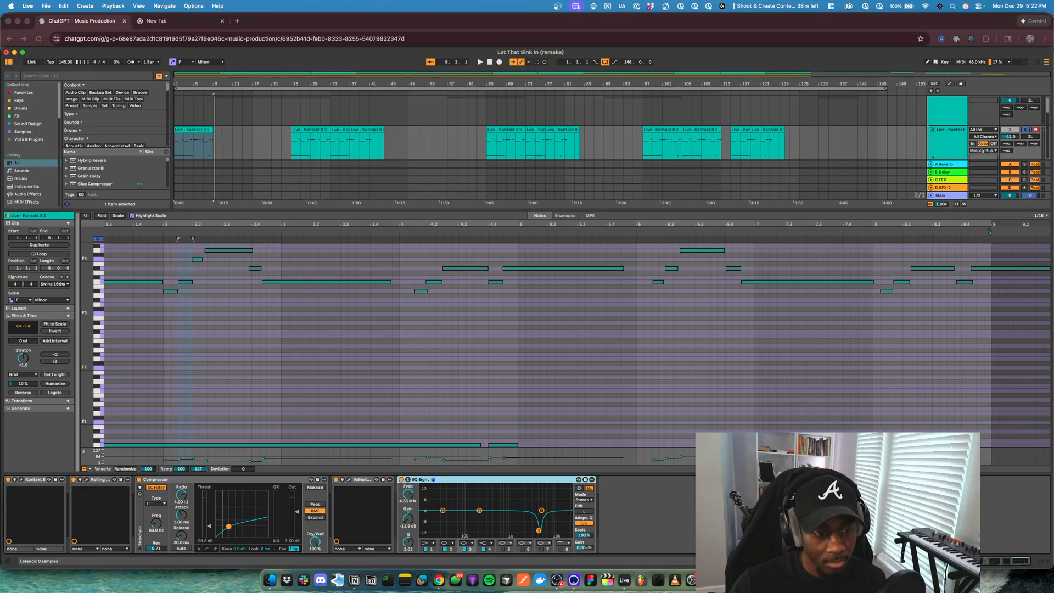
Open the Kontakt instrument with the Electric Mint (Melody) patch and move its window below the arrangement clips.
click(21, 480)
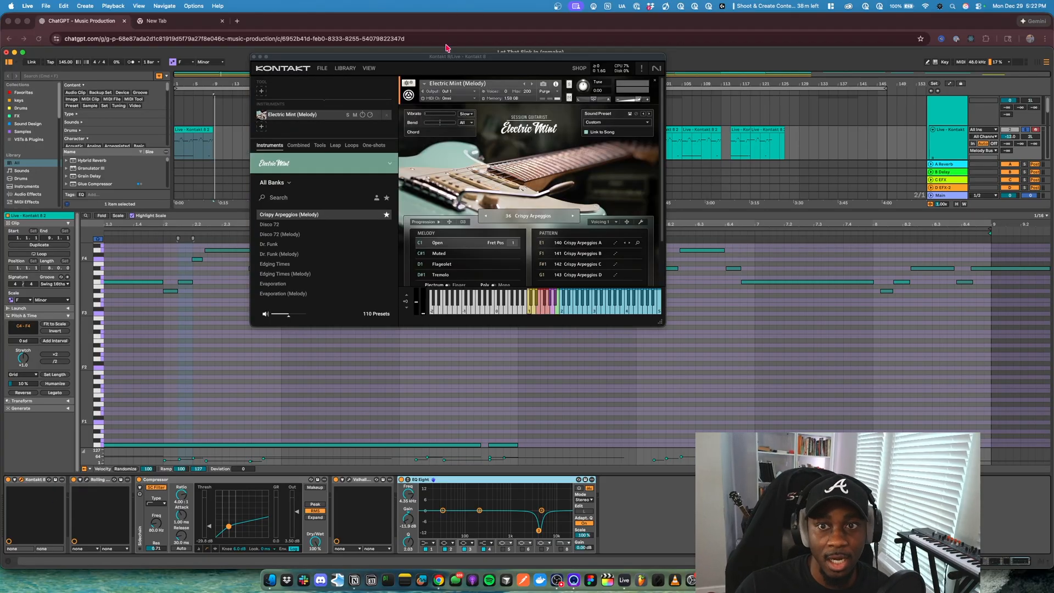
drag(448, 59, 436, 115)
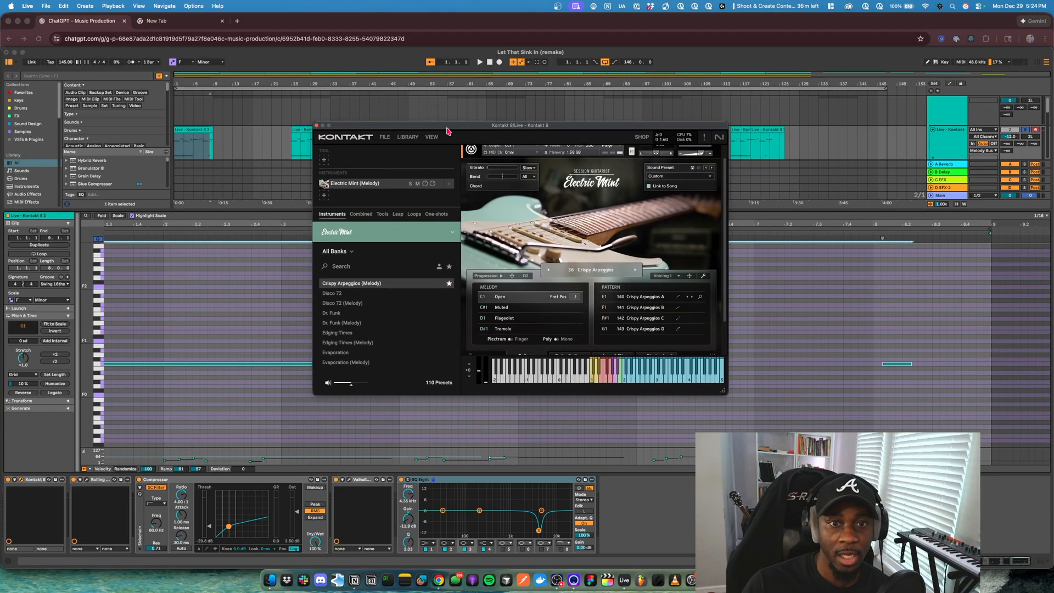
drag(447, 130, 373, 186)
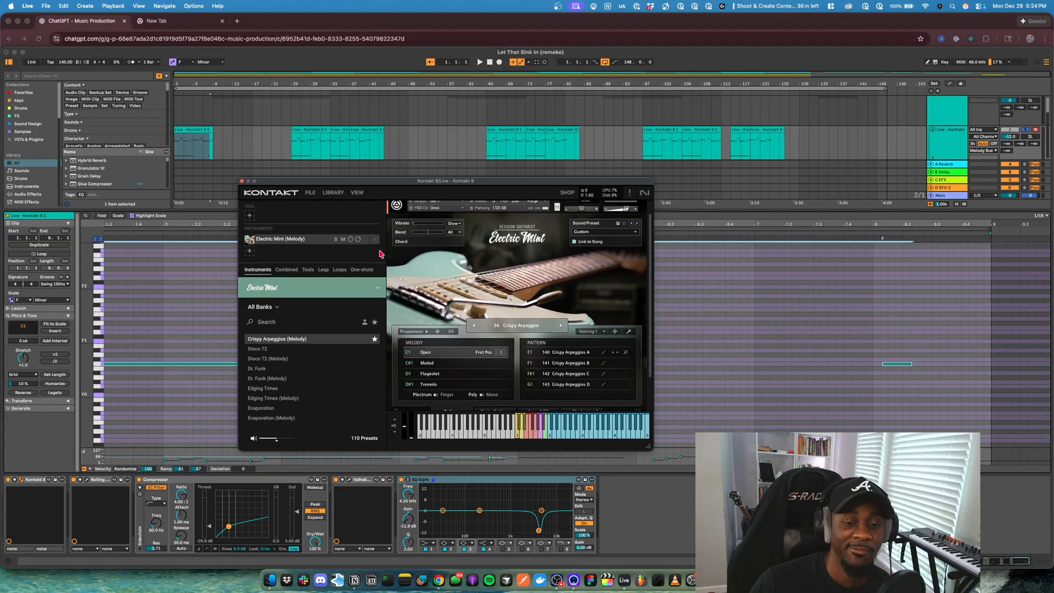
drag(354, 182, 348, 169)
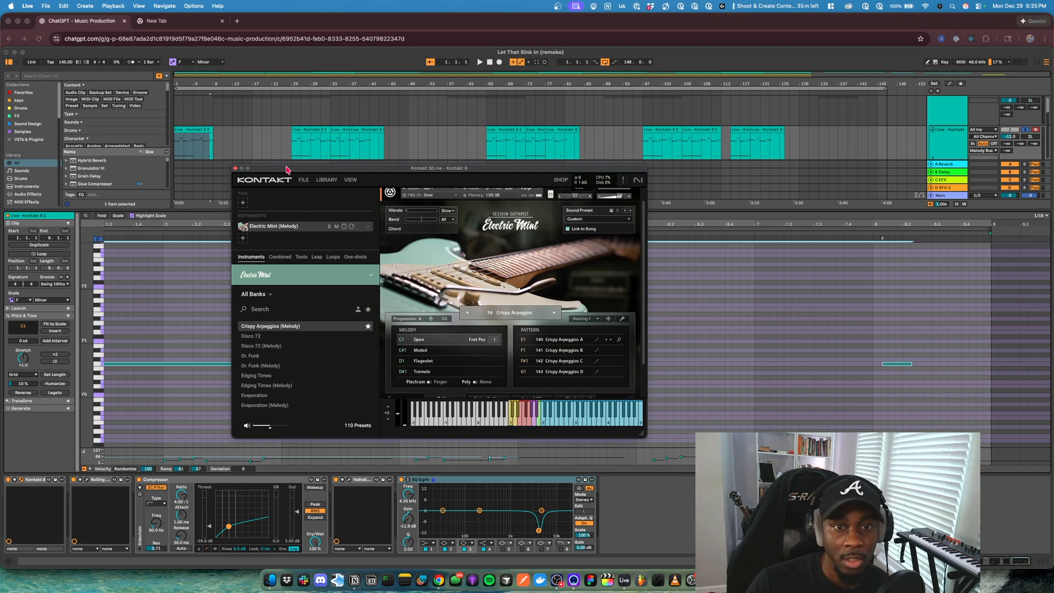
drag(287, 169, 254, 167)
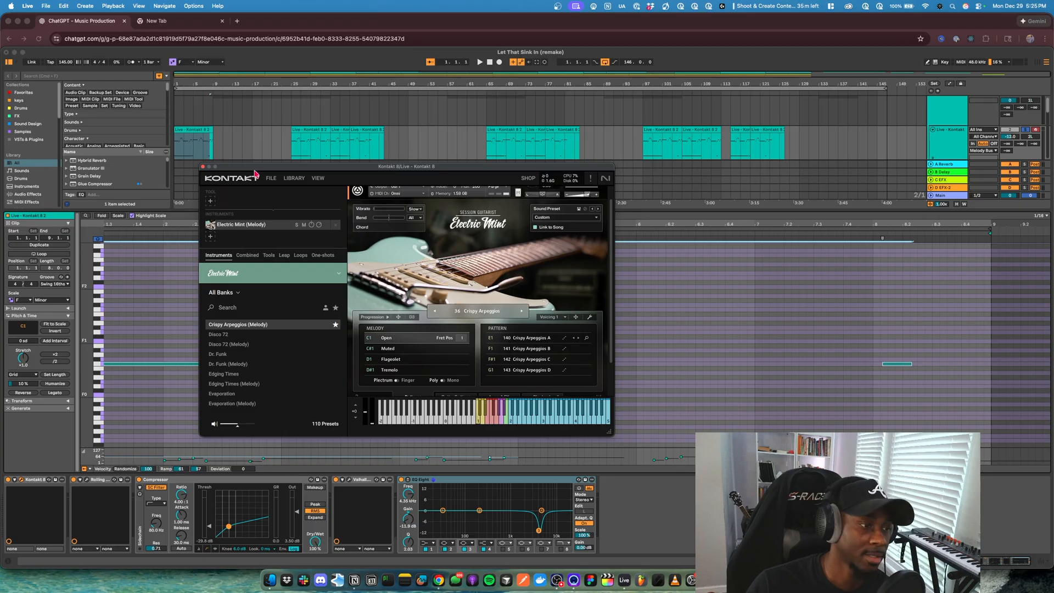
drag(301, 168, 293, 166)
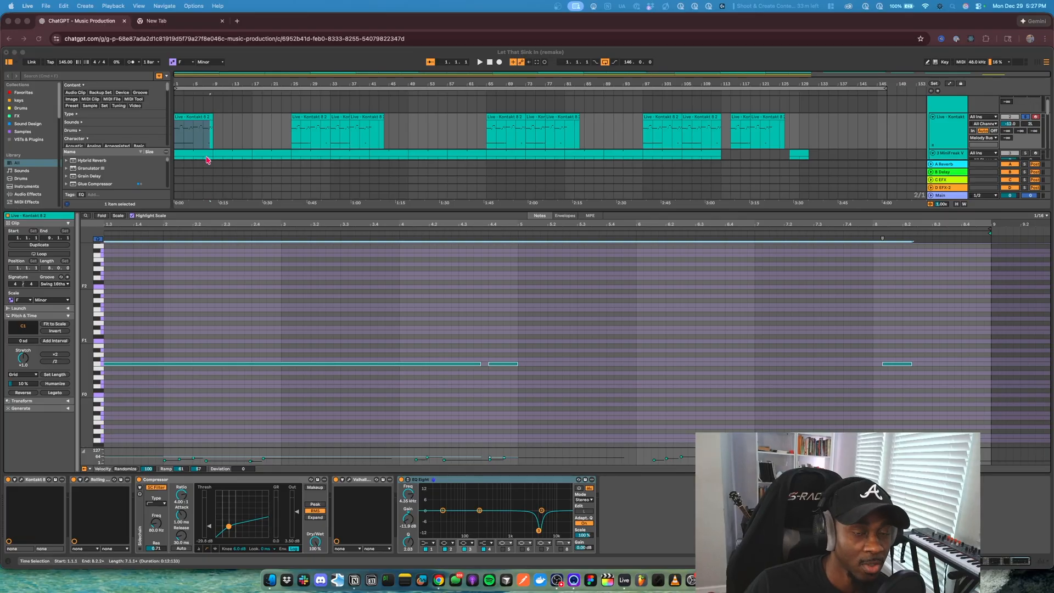
Show the notes of the Analog Lab V track's first clip at bar 9 and select its instrument.
scroll(195, 156, down, 3)
click(230, 151)
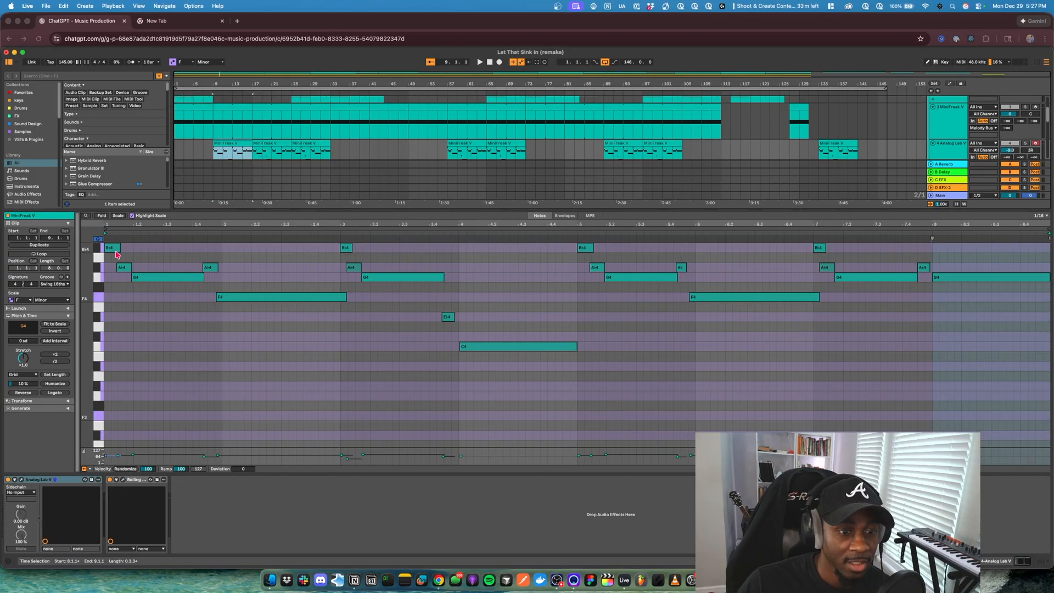
click(58, 483)
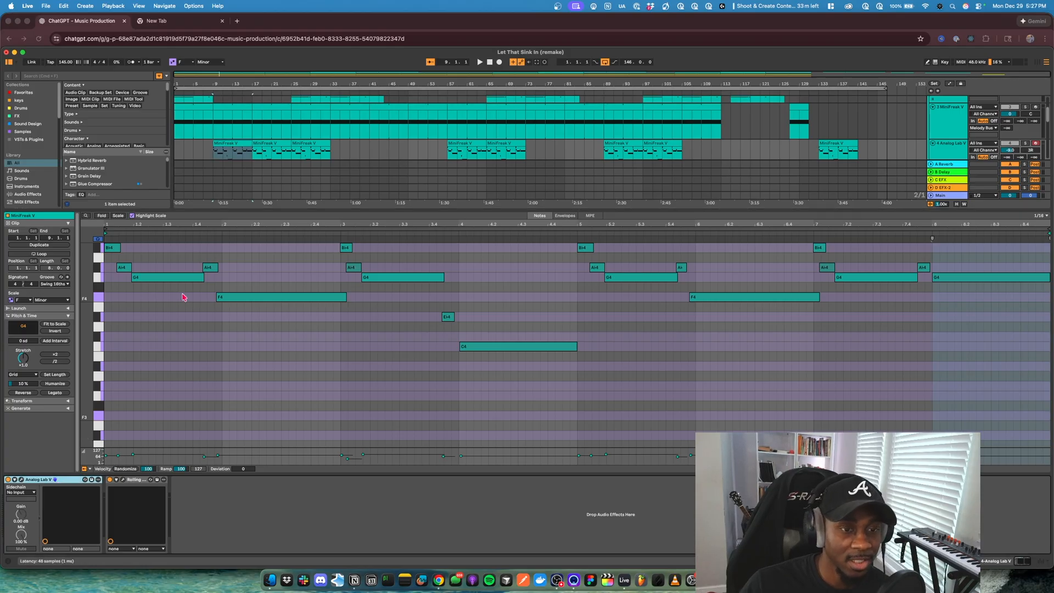
View the Le Trumpet preset in Analog Lab V, close the plugin window and play the clip from bar 9.
click(22, 480)
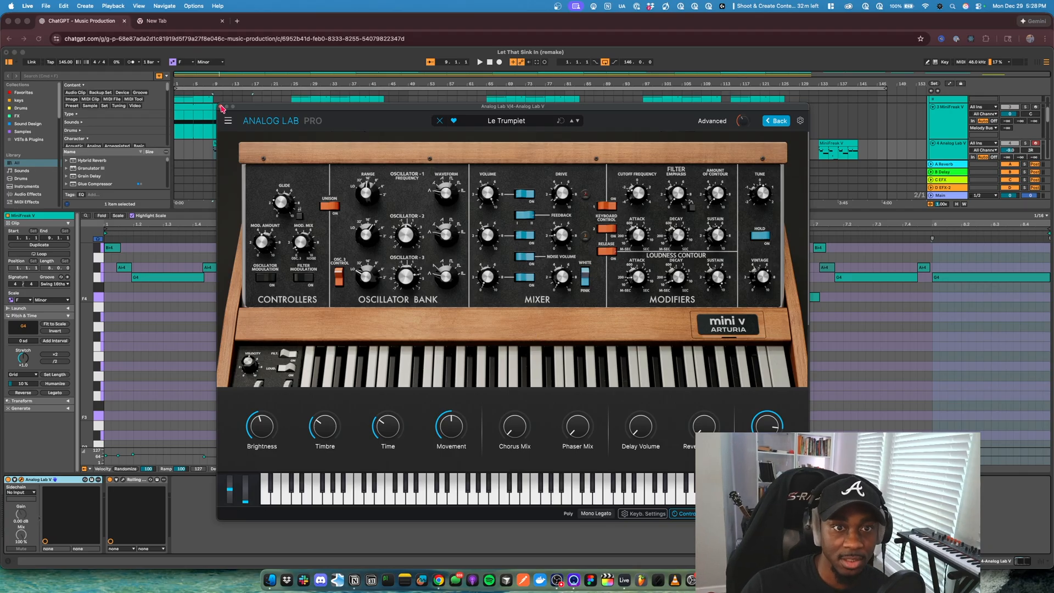
click(221, 107)
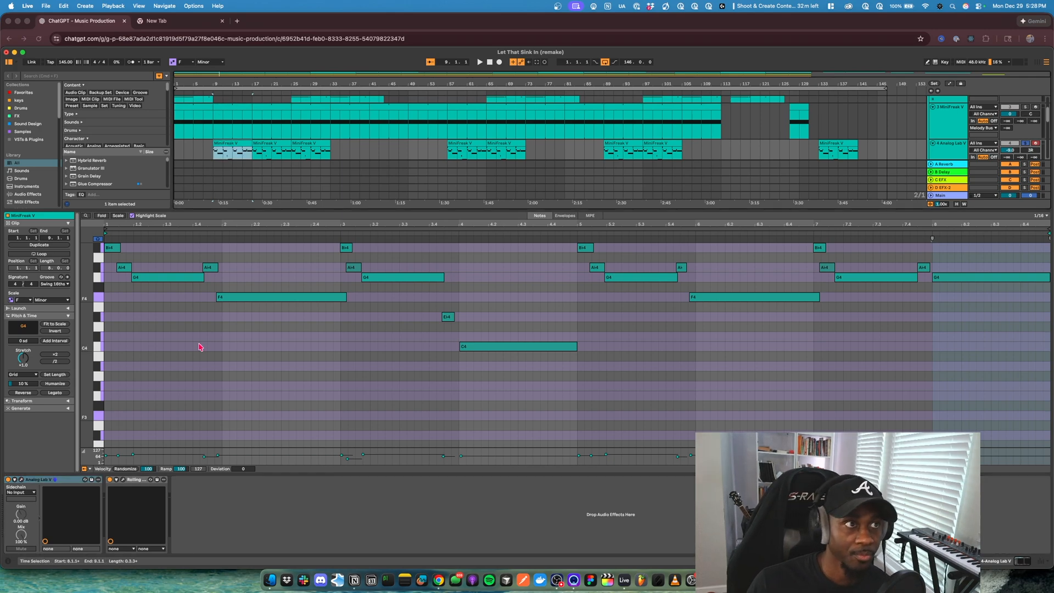
key(space)
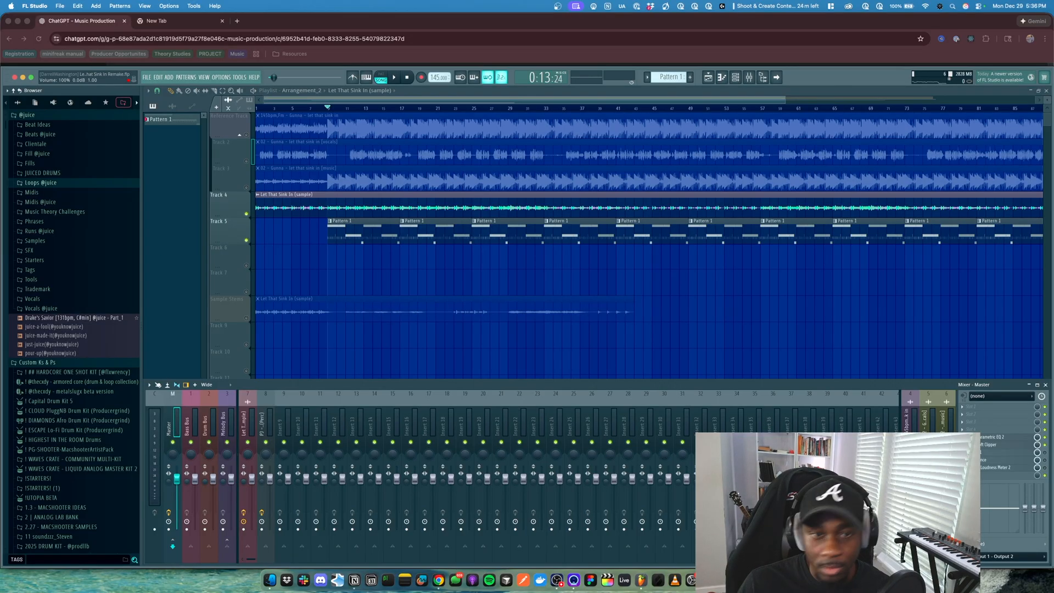
In FL Studio, open the Ozone 11 plugin on the Master channel to view its Maximizer, and close it.
click(975, 452)
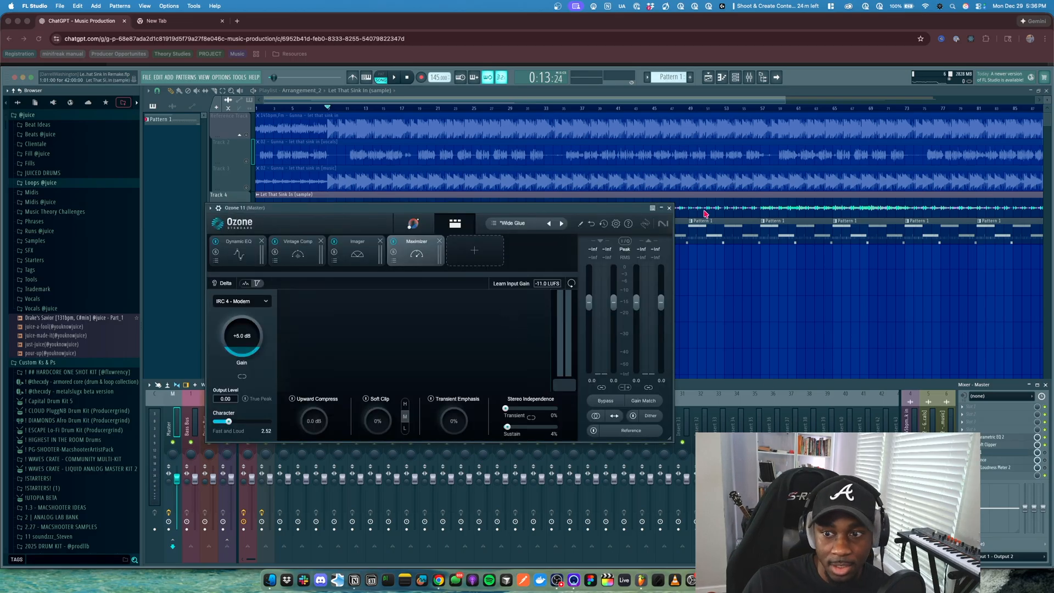
click(669, 208)
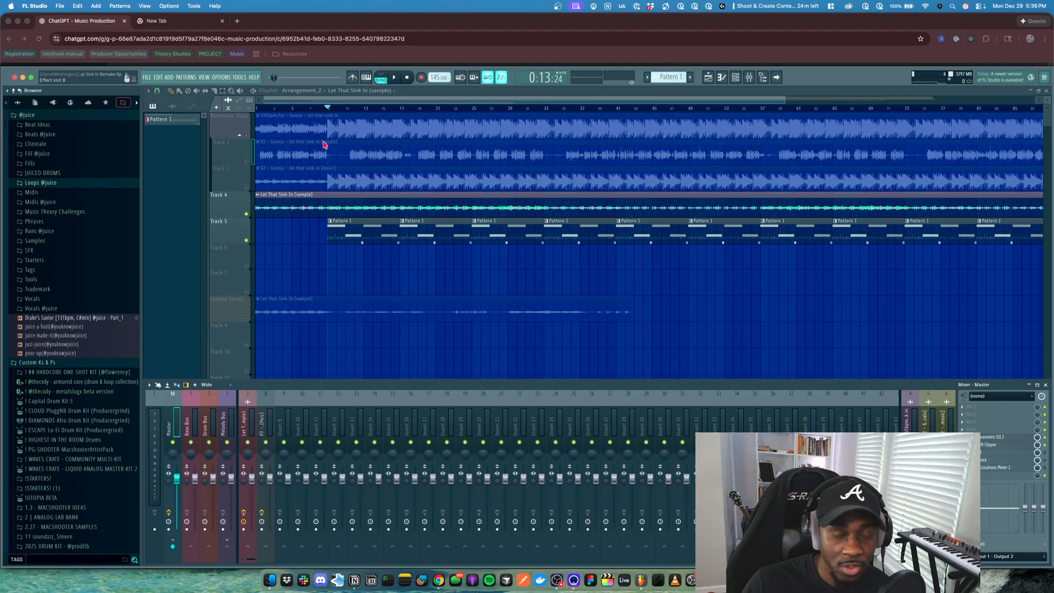
Mute the Gunna vocals on Track 2 during arrangement playback, and stop playback.
click(893, 108)
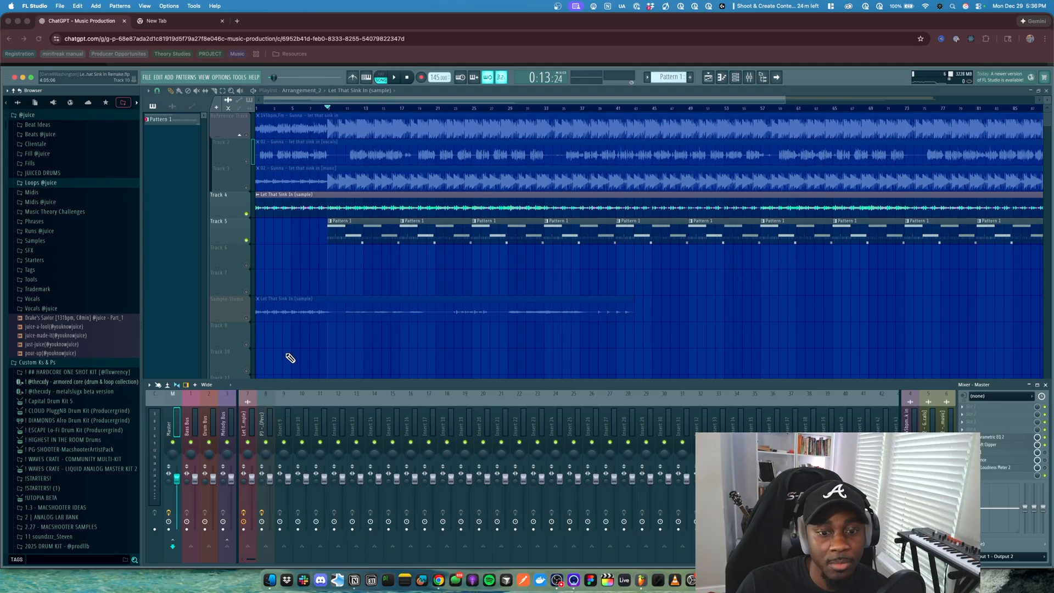
scroll(328, 190, up, 10)
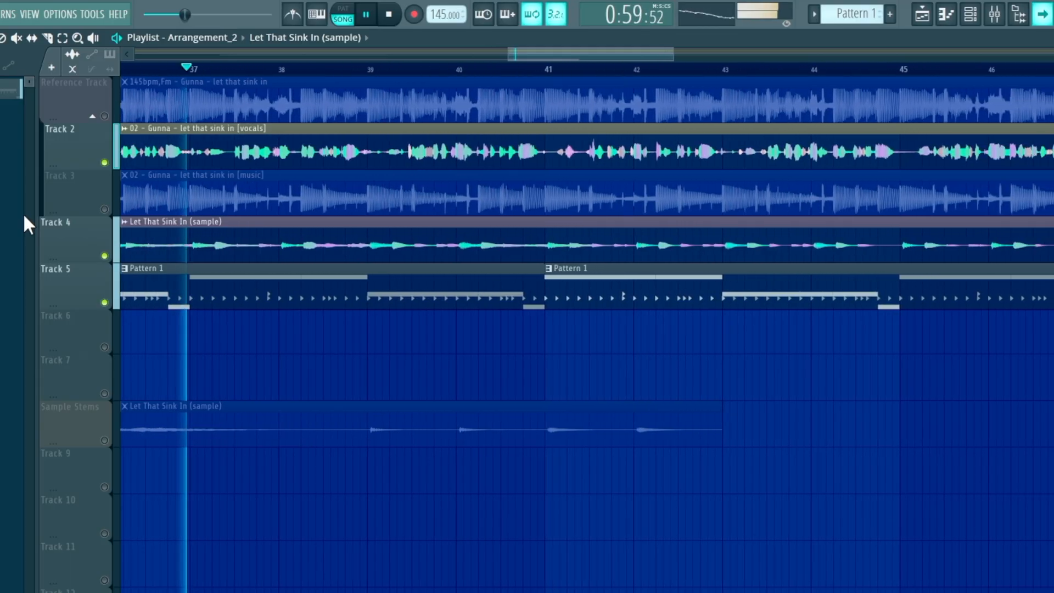
click(104, 163)
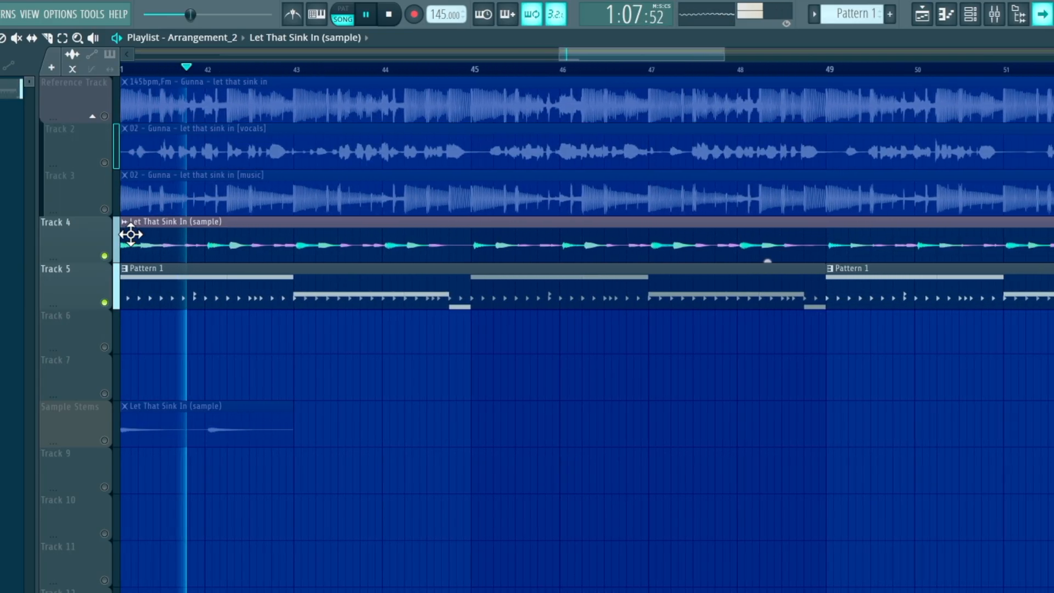
key(space)
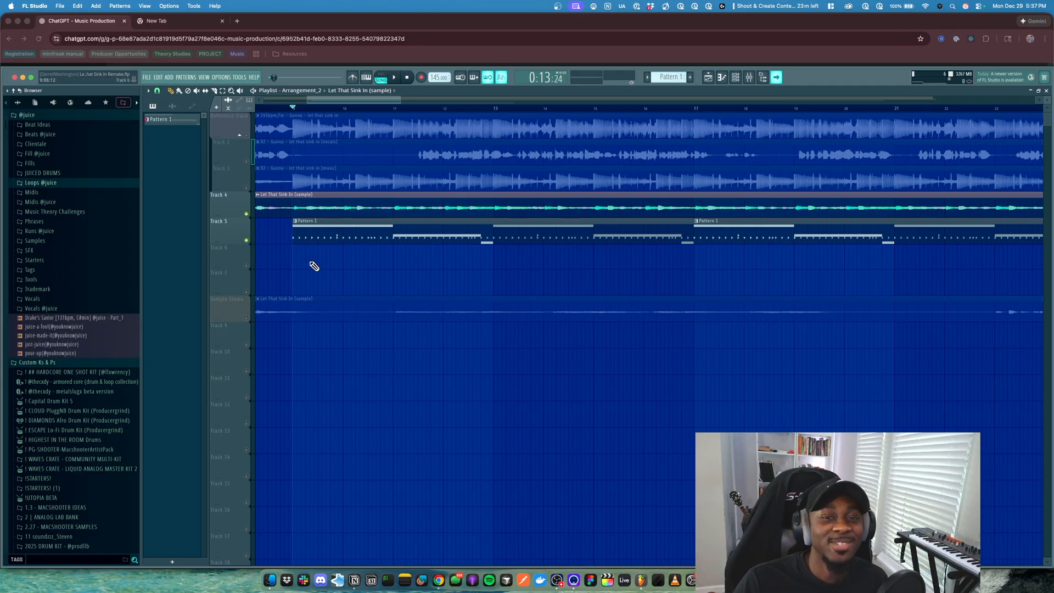
Open Pattern 1's spinz 808 notes in the piano roll and switch playback to pattern mode.
scroll(307, 260, down, 5)
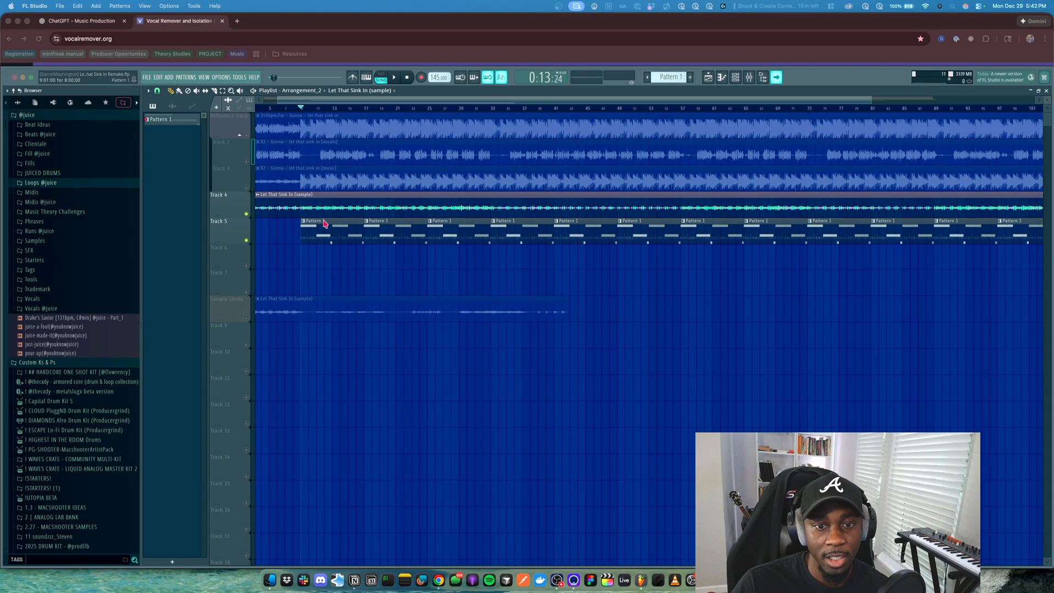
double_click(324, 219)
right_click(328, 222)
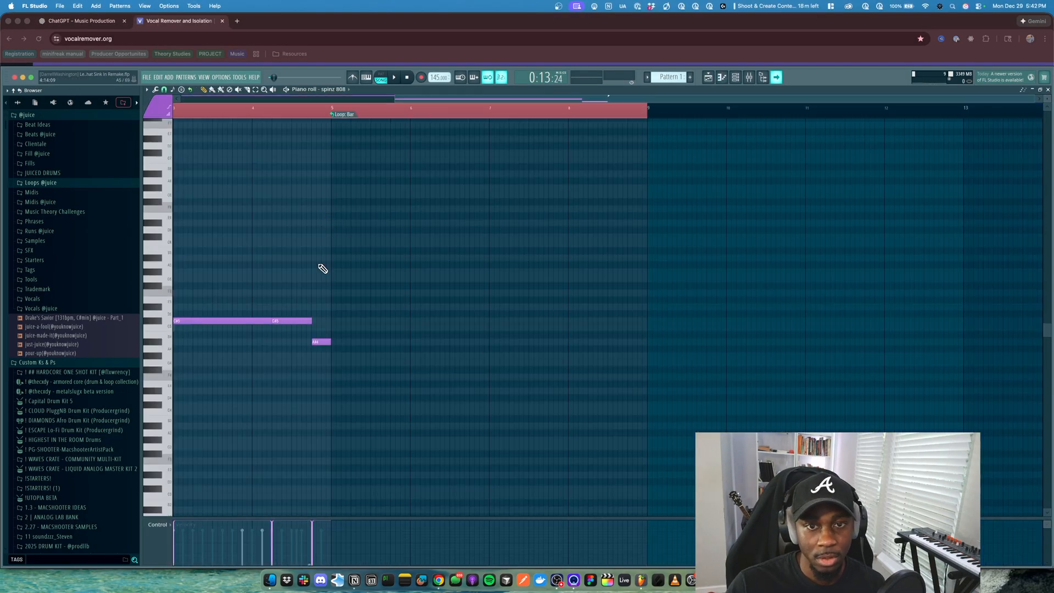
super+right_click(322, 268)
click(380, 80)
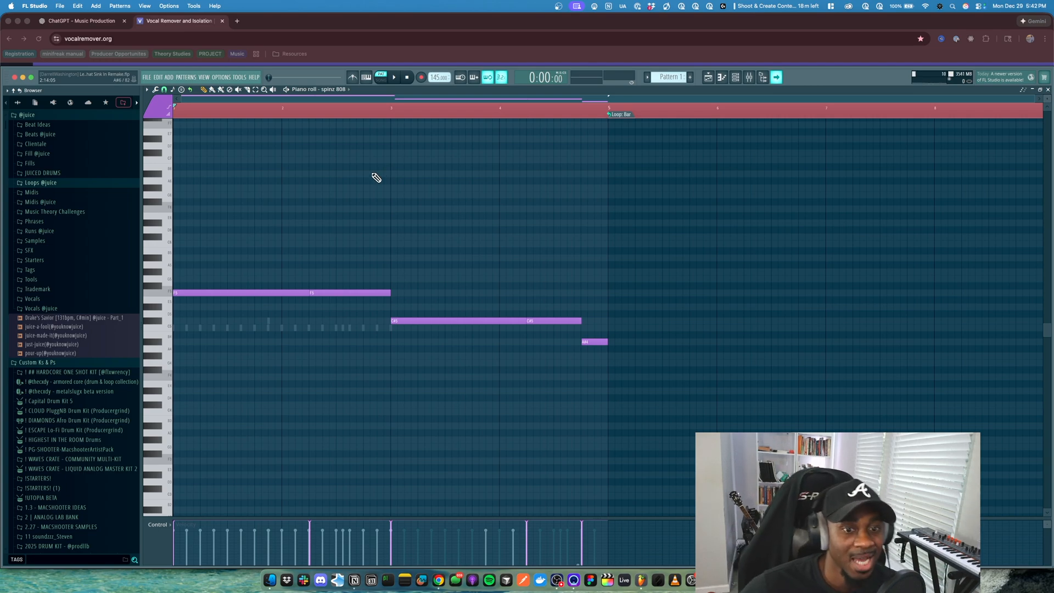
Play the spinz 808 bassline in the piano roll and stop playback.
scroll(384, 176, down, 2)
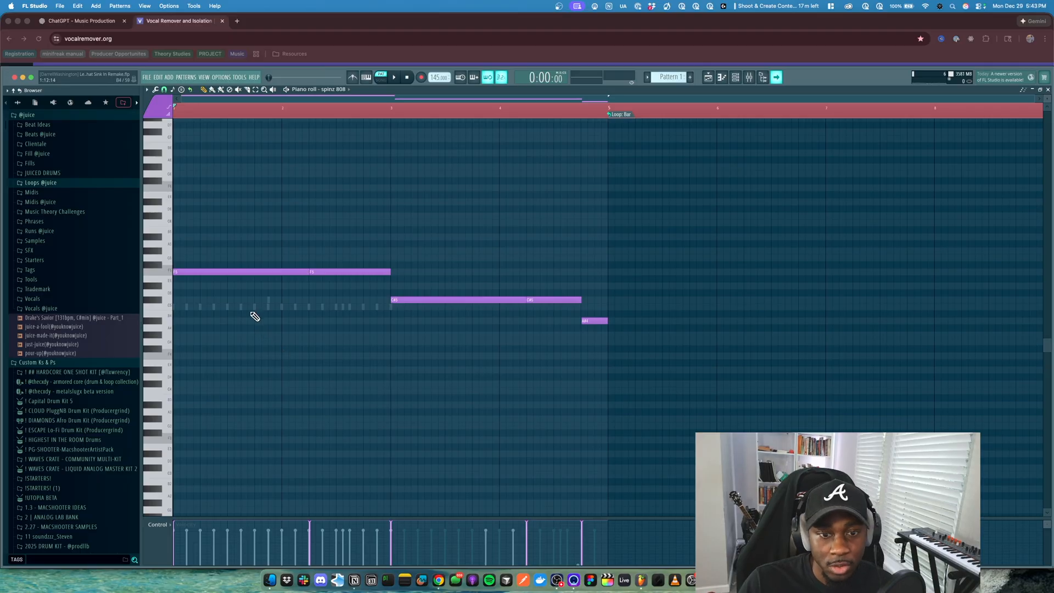
key(space)
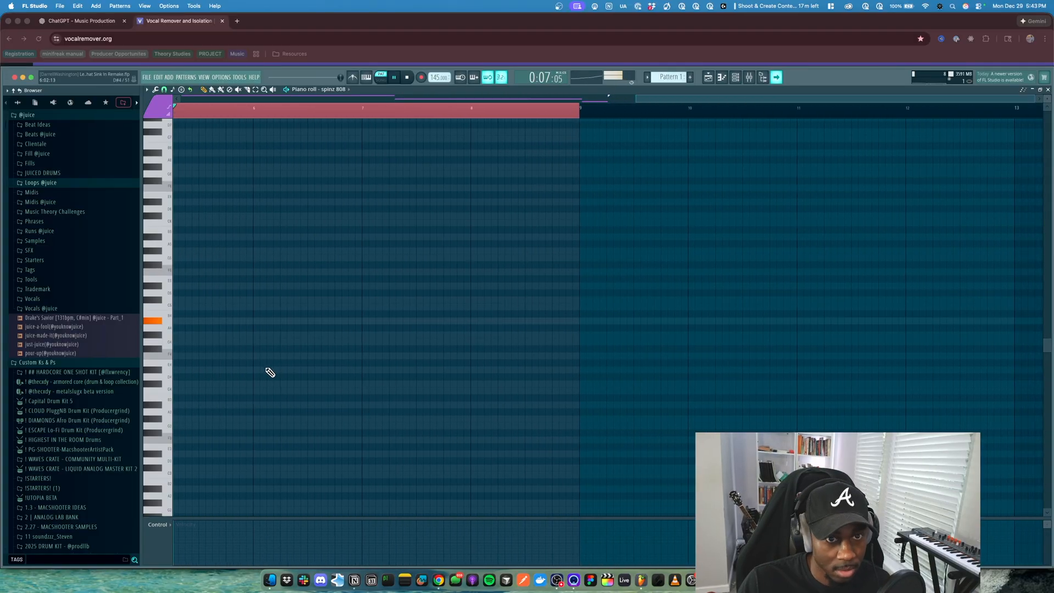
key(space)
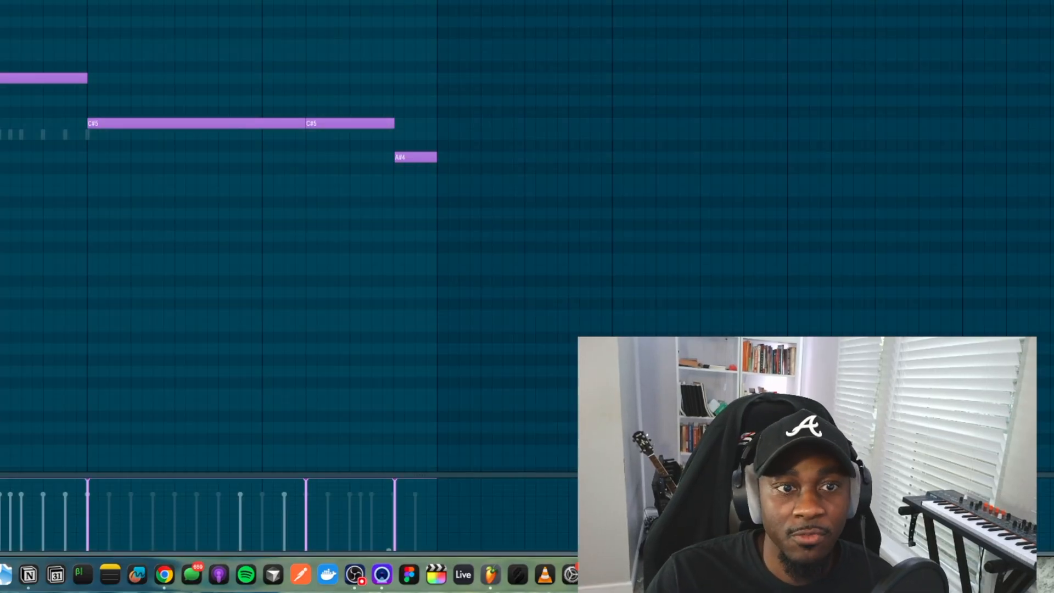
Highlight the bassline's parts in turn: the opening notes, the C#5 notes and the final A#4 note.
drag(0, 40, 34, 106)
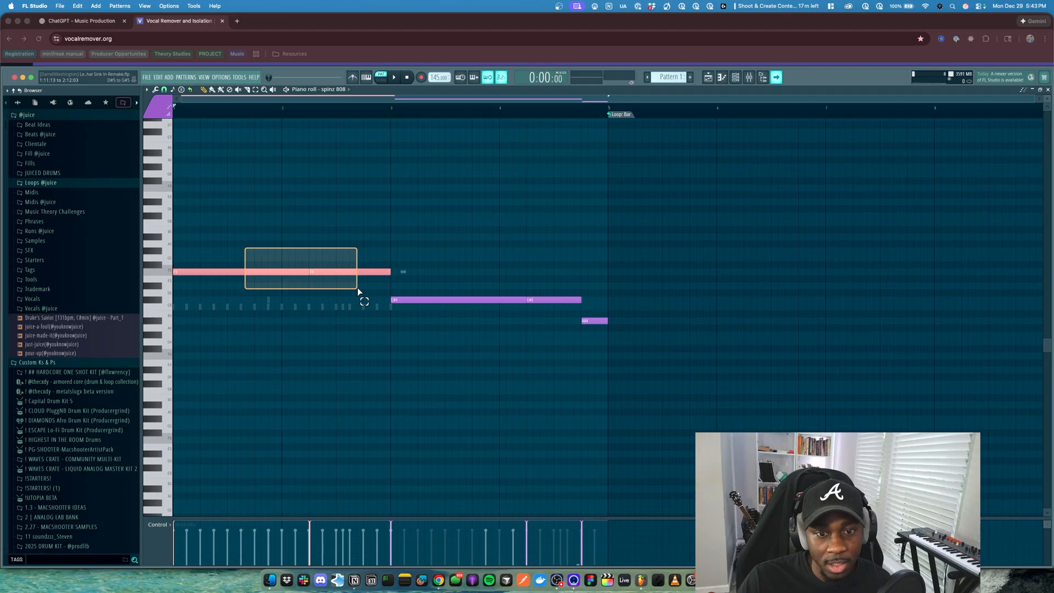
drag(357, 291, 357, 291)
drag(424, 254, 526, 328)
drag(555, 233, 603, 289)
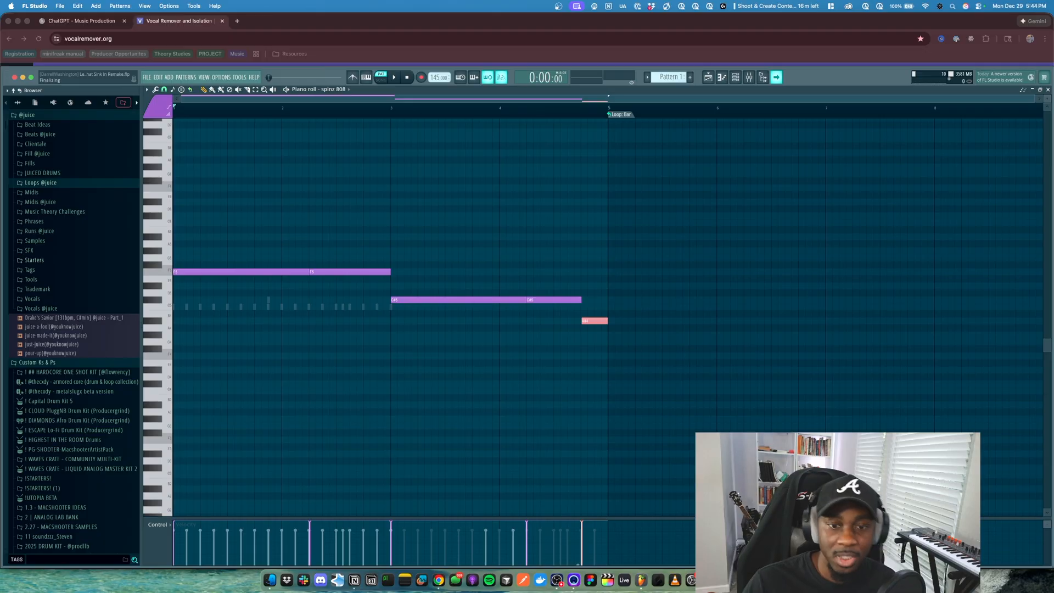
Highlight the bassline's opening notes again, clear the selection and replay Pattern 1.
drag(188, 241, 318, 297)
super+click(299, 311)
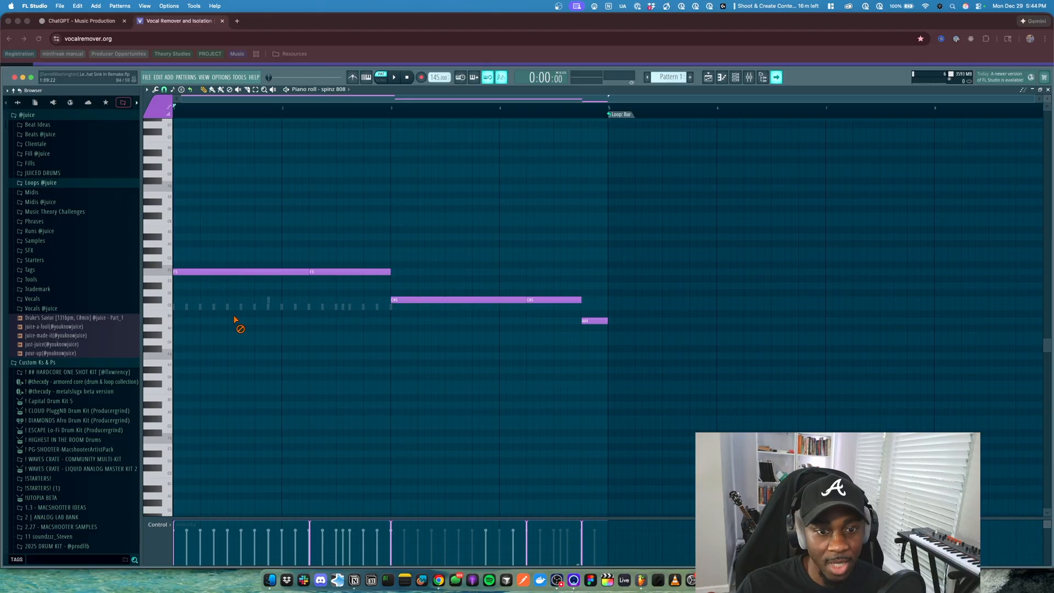
key(space)
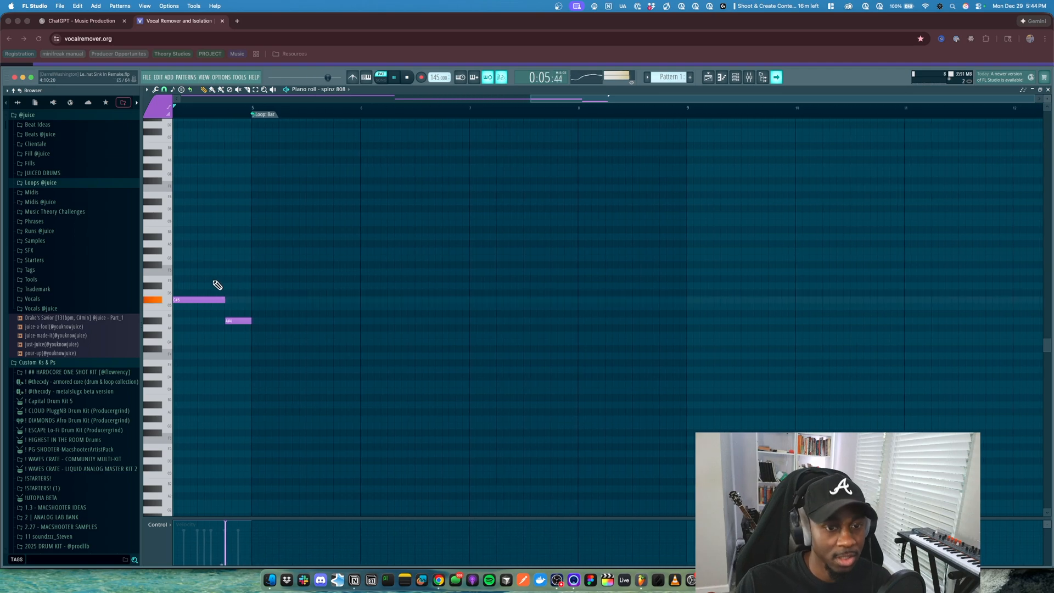
Audition the spinz 808 bassline with extra slices in its F5 and C#5 notes, and undo those slices.
key(space)
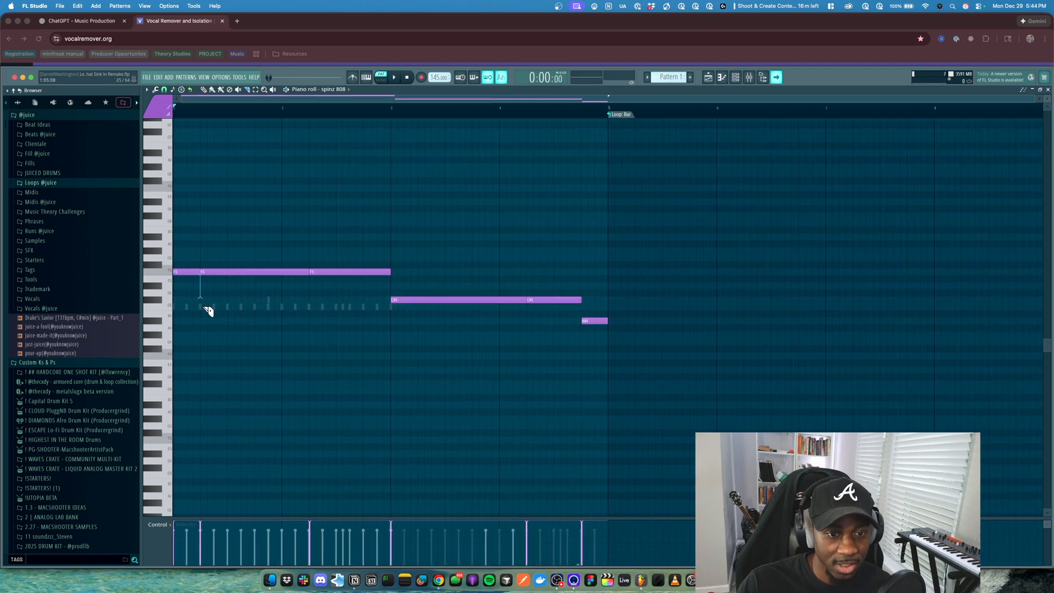
key(space)
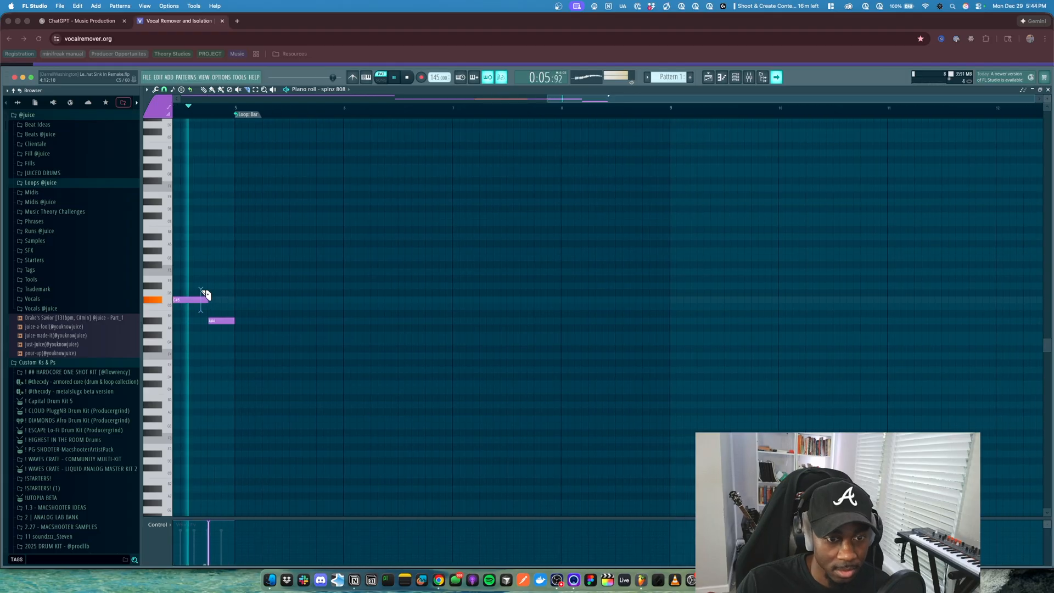
key(space)
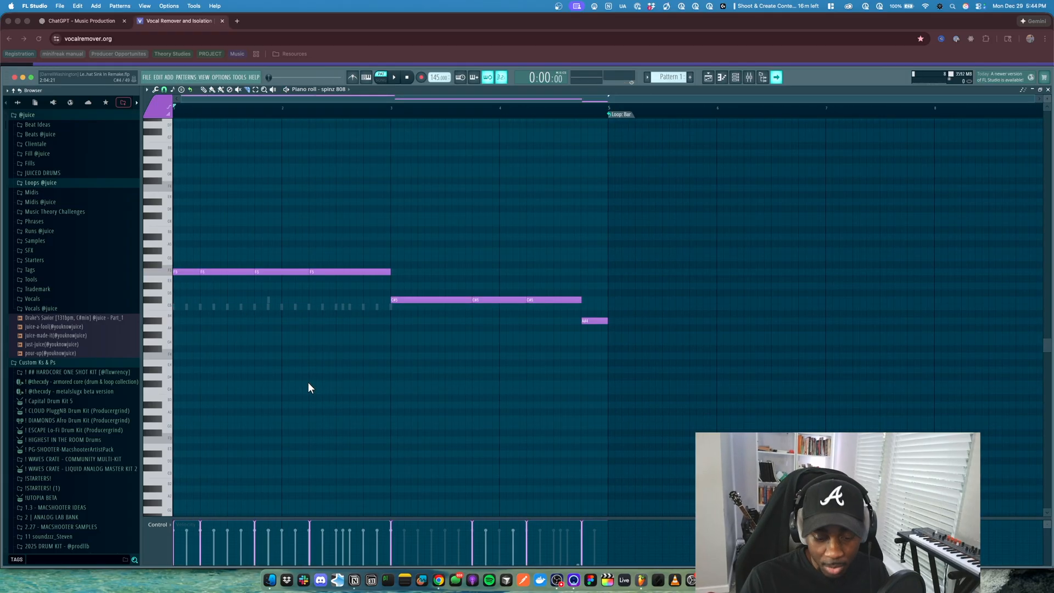
key(super+z)
key(super+z)
key(super+z)
key(super+z)
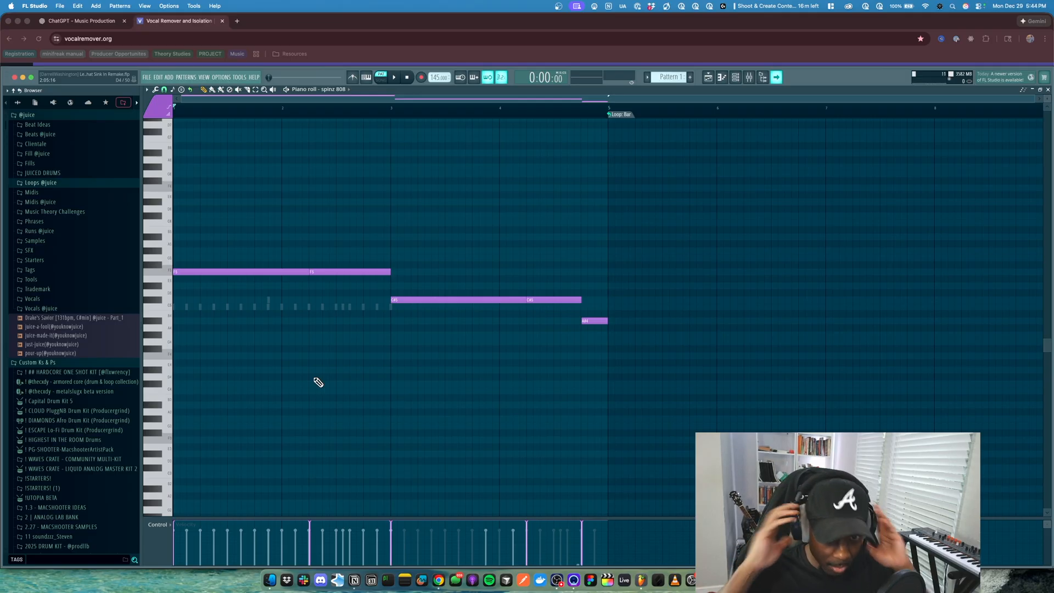
drag(225, 248, 596, 351)
super+click(309, 408)
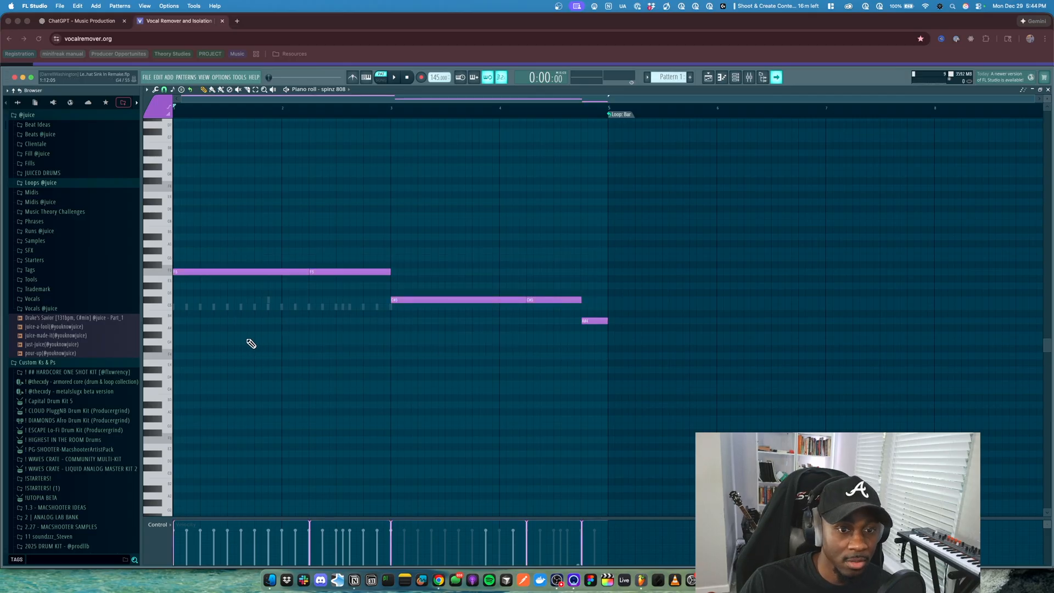
Open the hi hat channel's notes in the piano roll and play Pattern 1 briefly.
double_click(186, 307)
key(space)
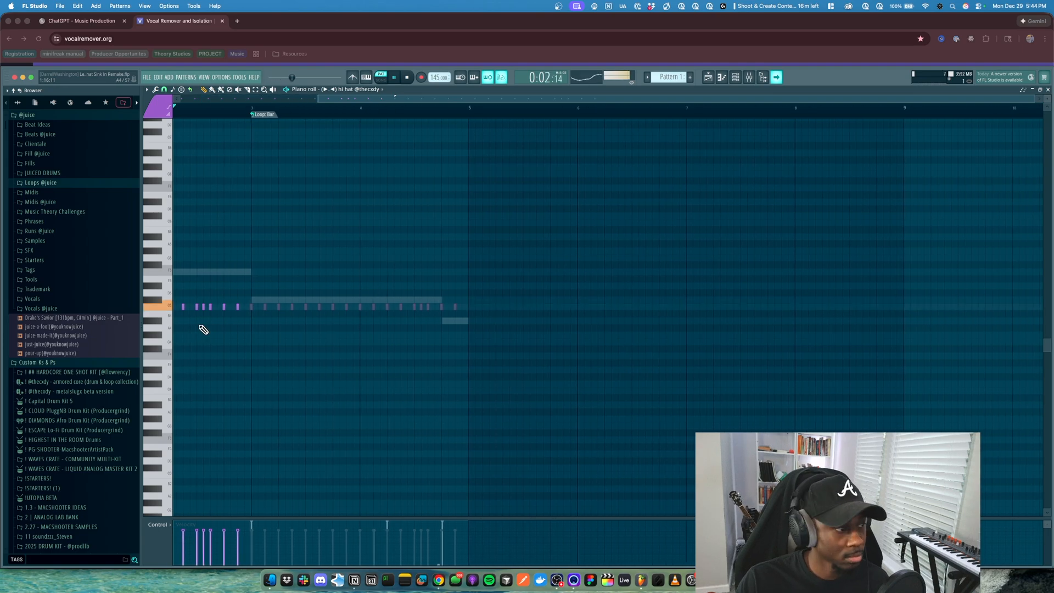
key(space)
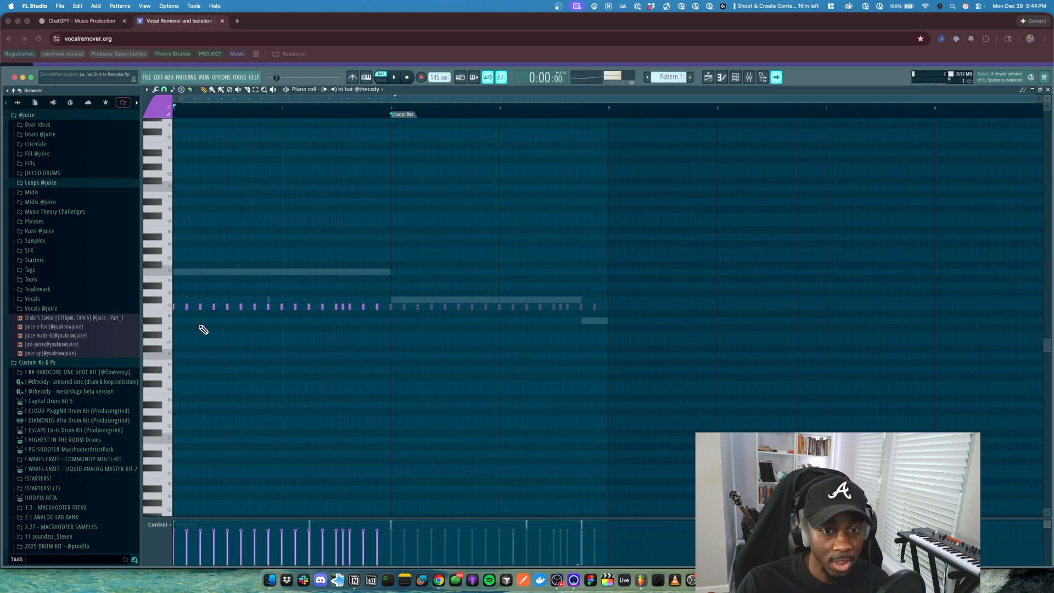
Open the Wood Block1 (Perc) notes in the piano roll, check the first note's properties and play the pattern.
double_click(268, 300)
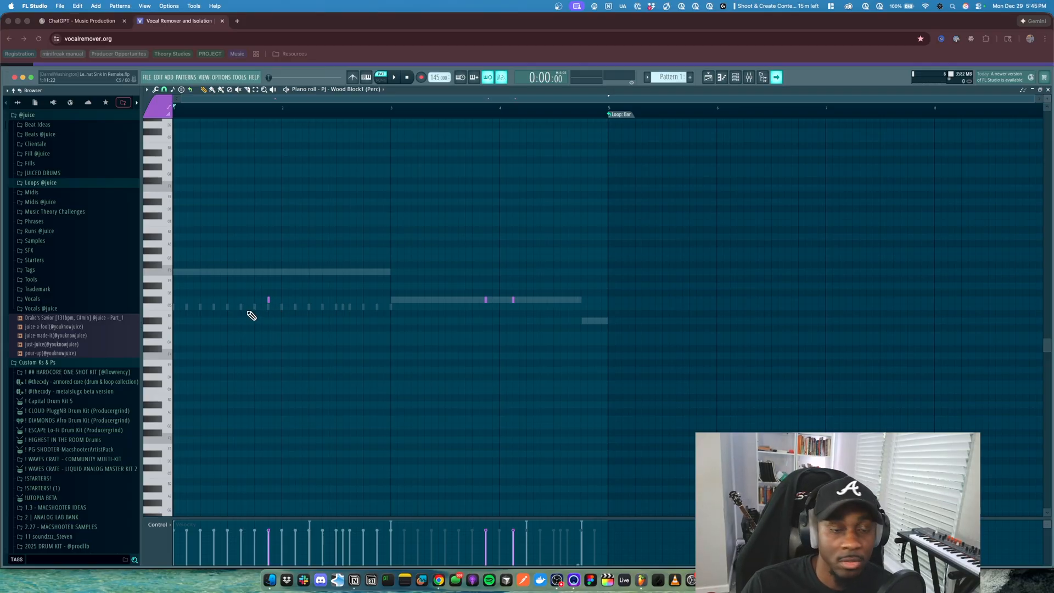
scroll(246, 299, up, 4)
scroll(288, 355, down, 2)
scroll(287, 355, down, 2)
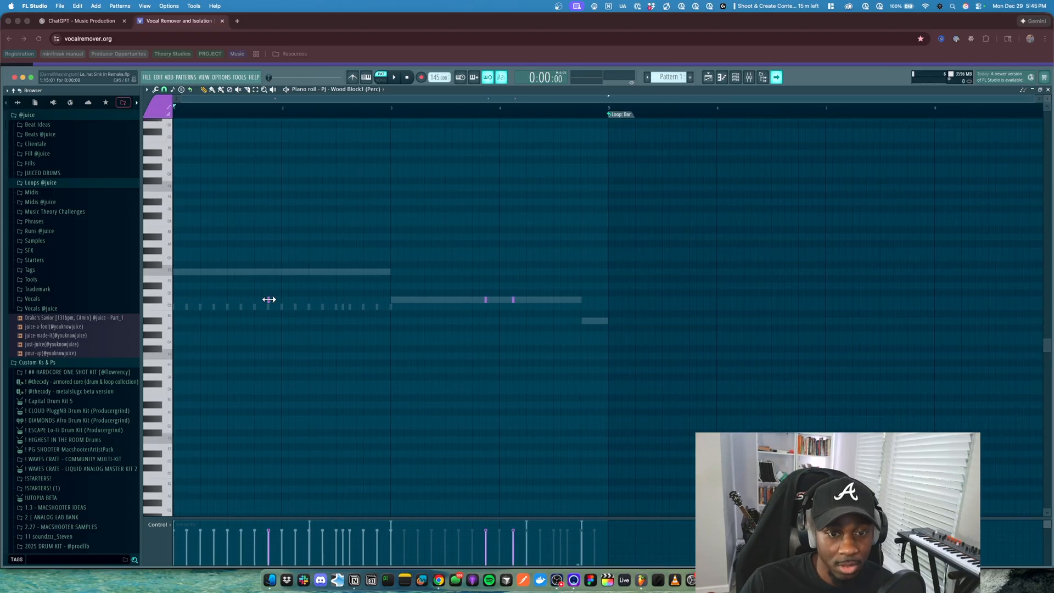
double_click(268, 299)
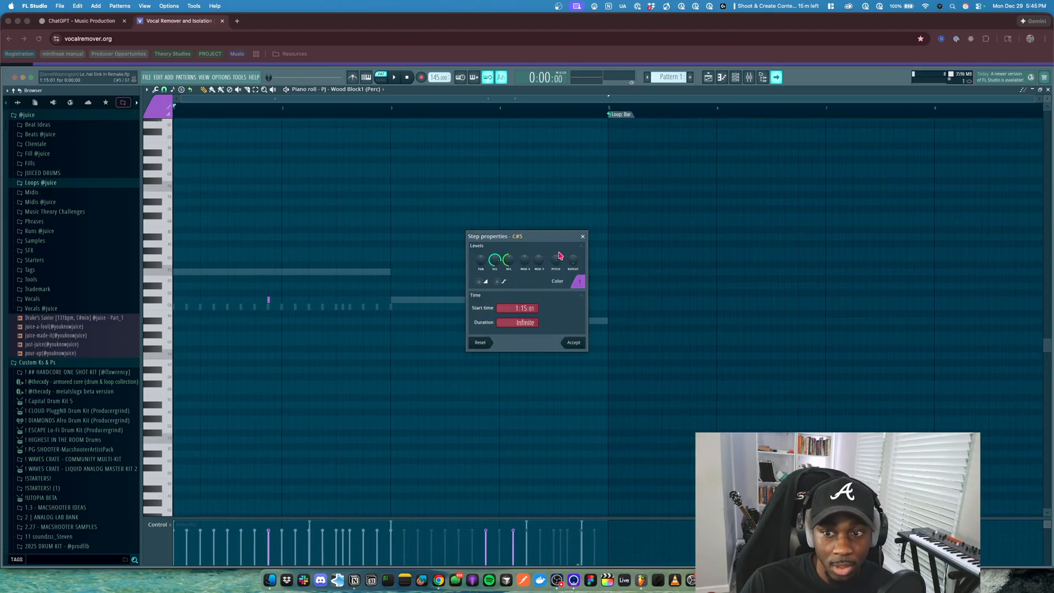
click(583, 237)
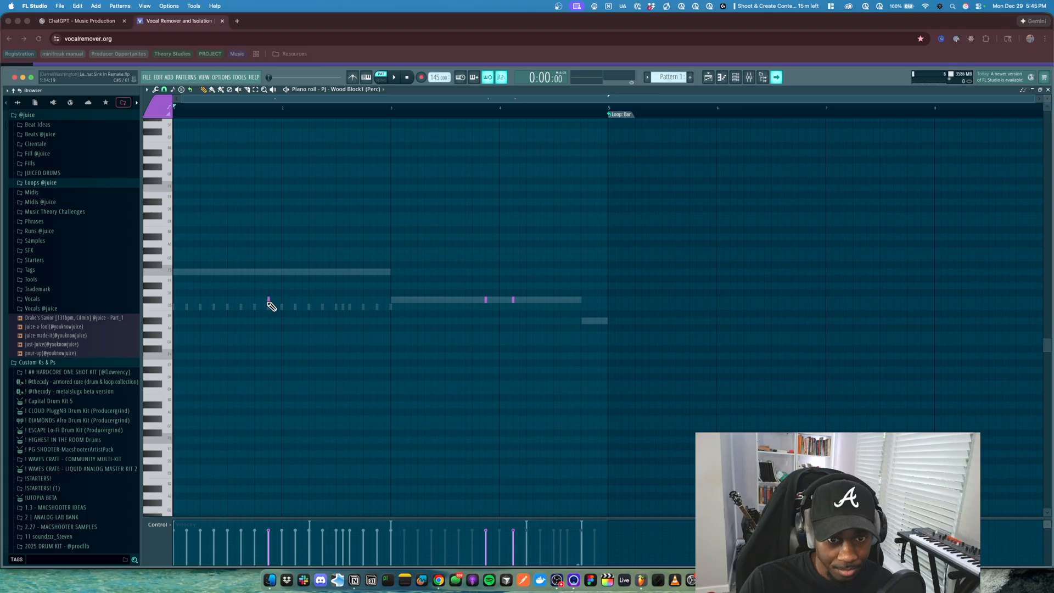
key(space)
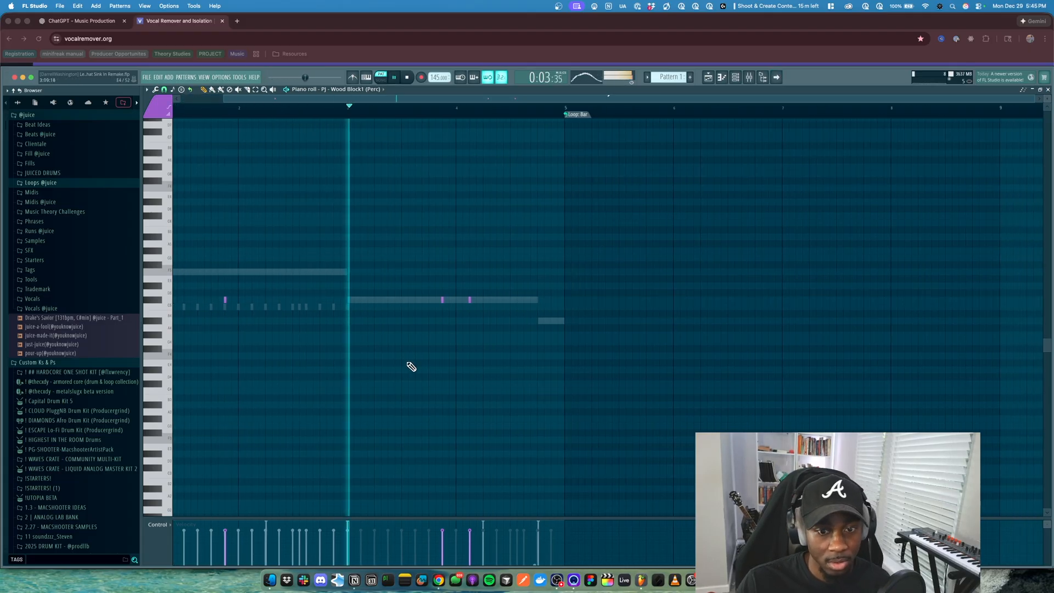
key(space)
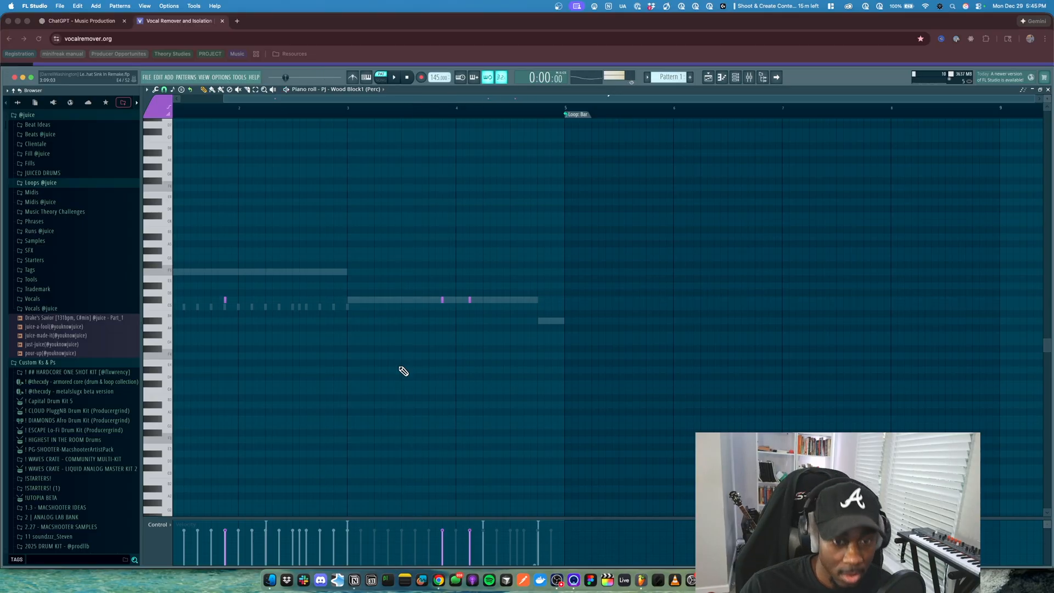
Leave the piano roll for the channel rack and inspect the BATCAVE (CLAP) channel's sample and steps.
click(1047, 89)
click(750, 77)
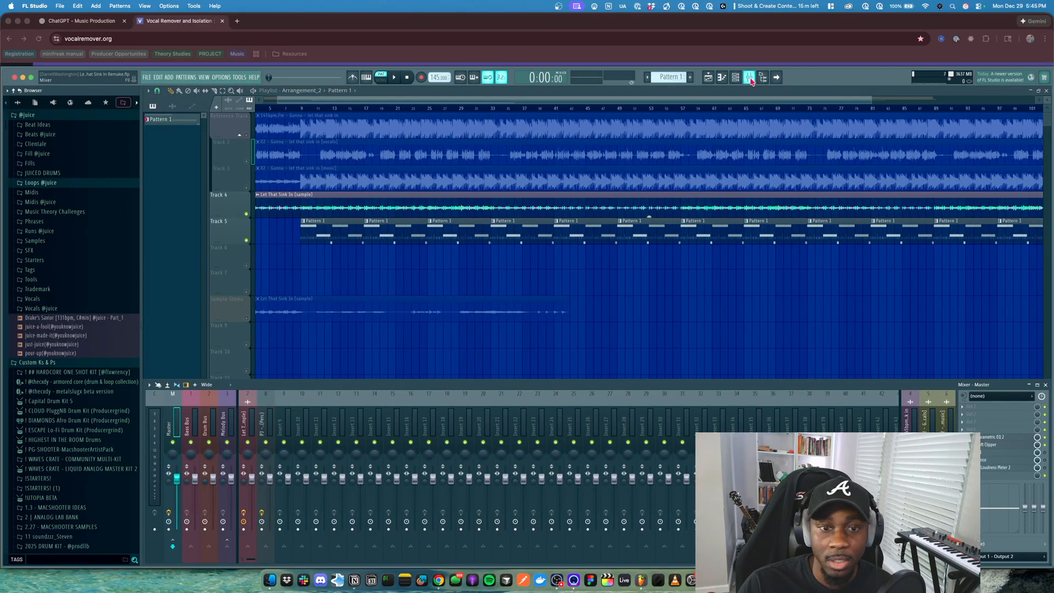
click(750, 78)
click(735, 78)
click(211, 147)
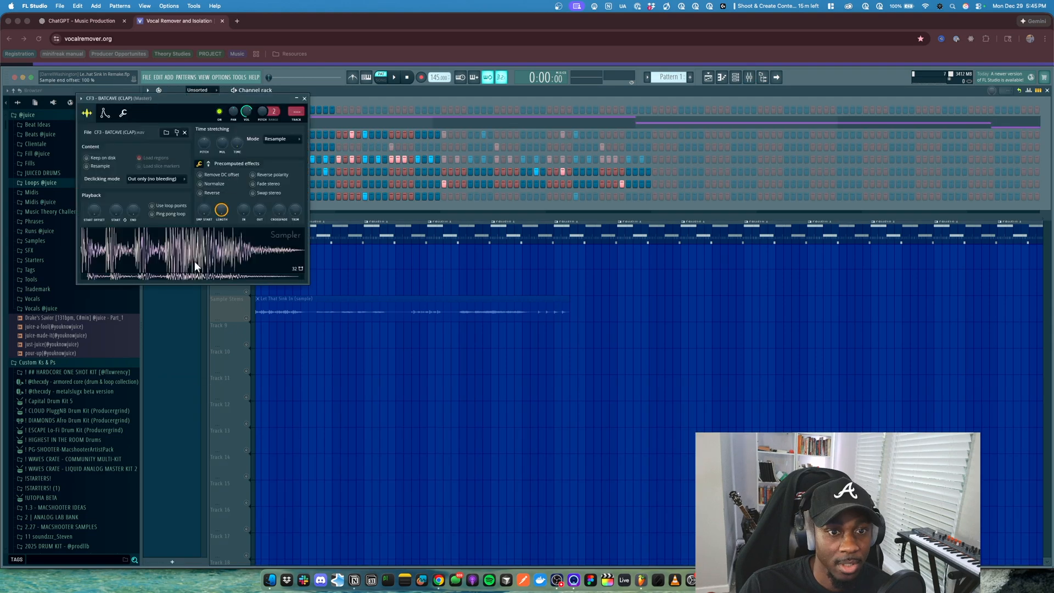
click(305, 98)
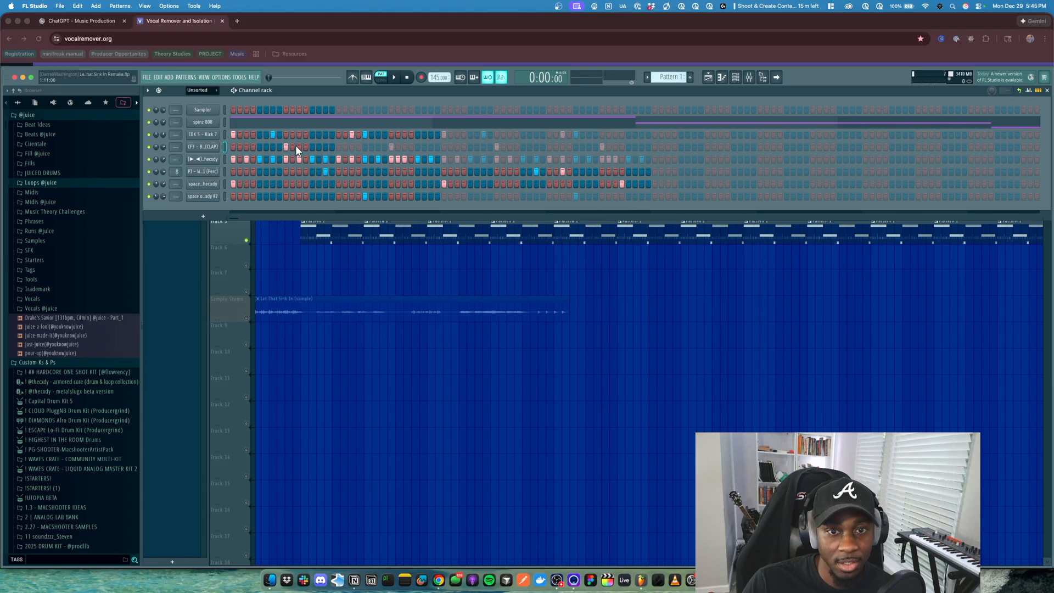
click(325, 147)
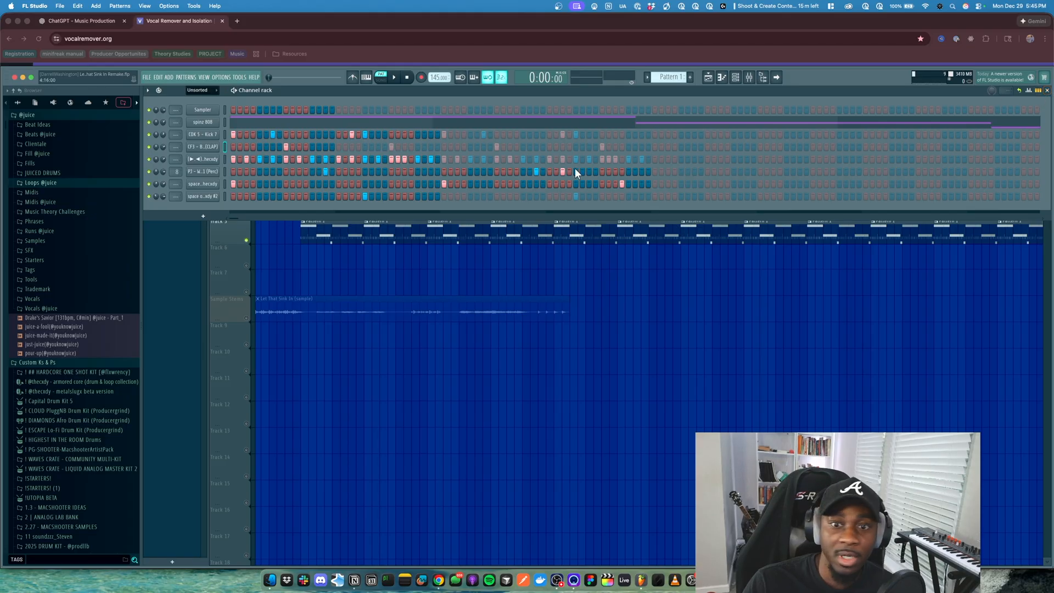
Inspect the sampler settings of both space open hat channels in turn.
click(207, 185)
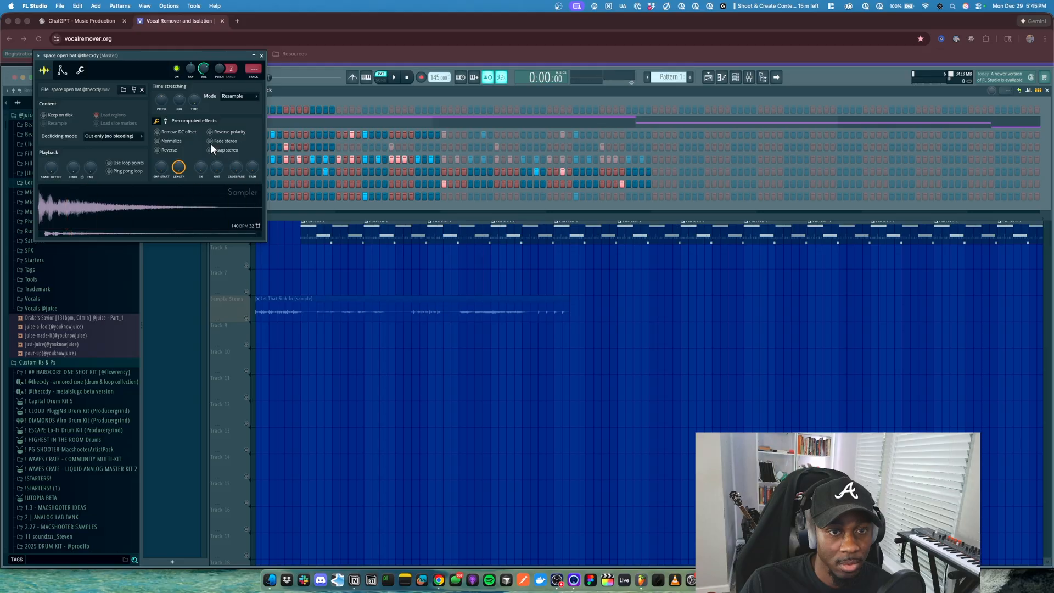
click(262, 56)
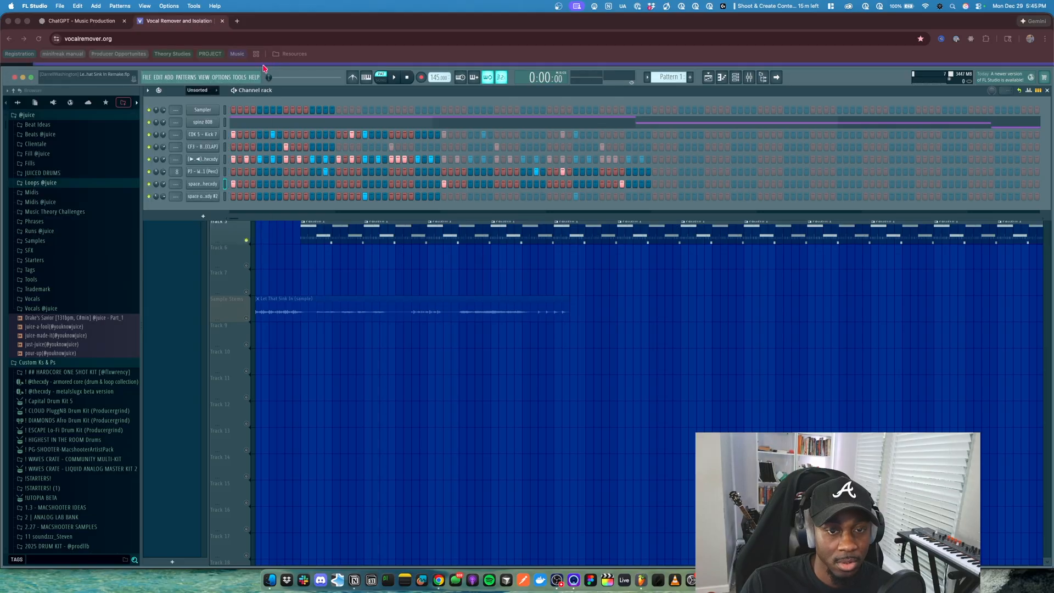
click(207, 196)
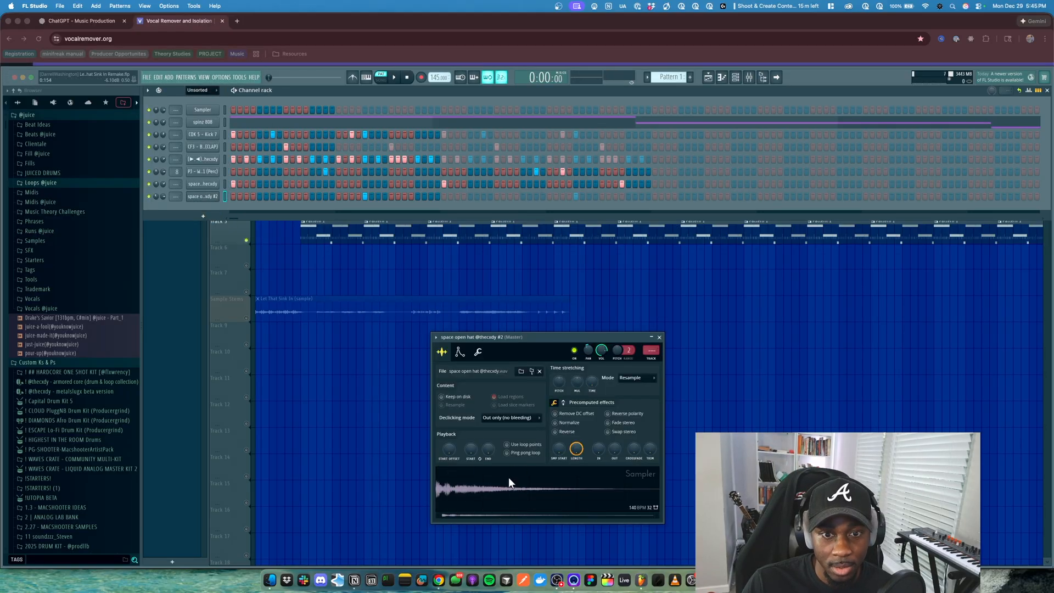
click(659, 337)
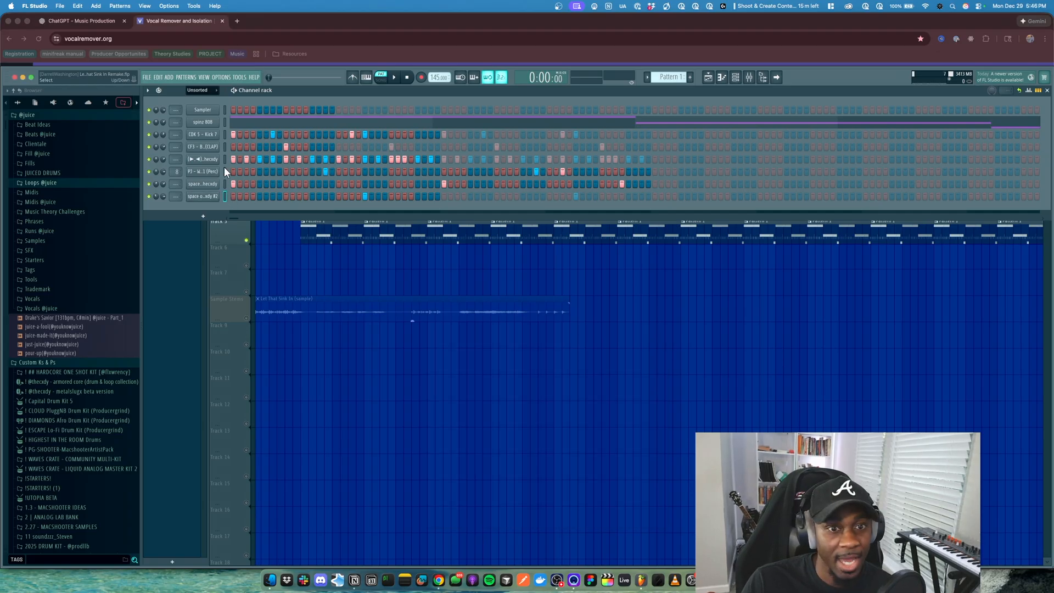
Check the miscellaneous settings of the hi hat and CDK 5 - Kick 7 channels.
click(206, 159)
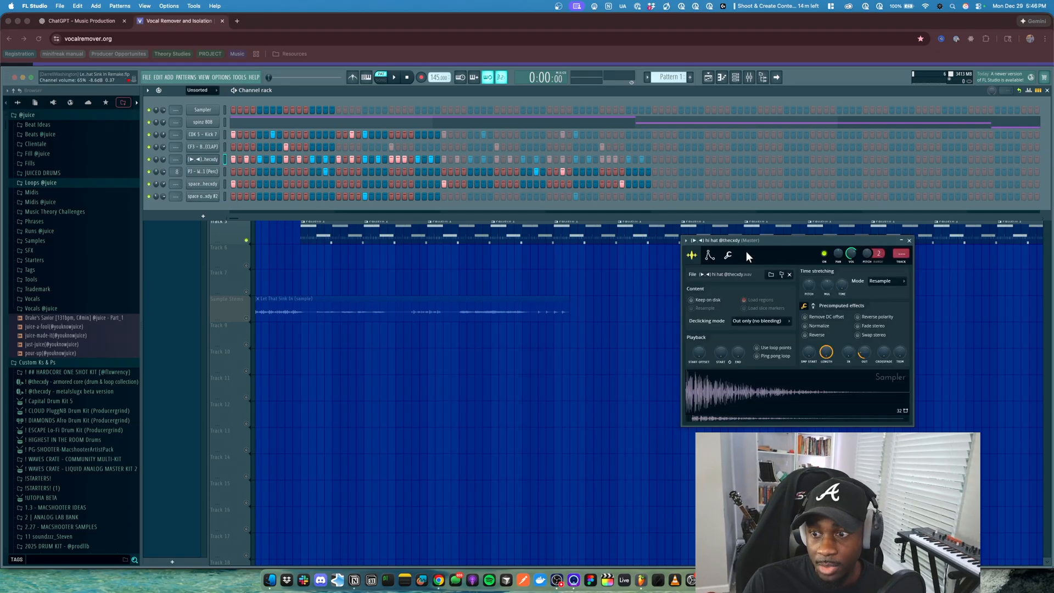
click(728, 255)
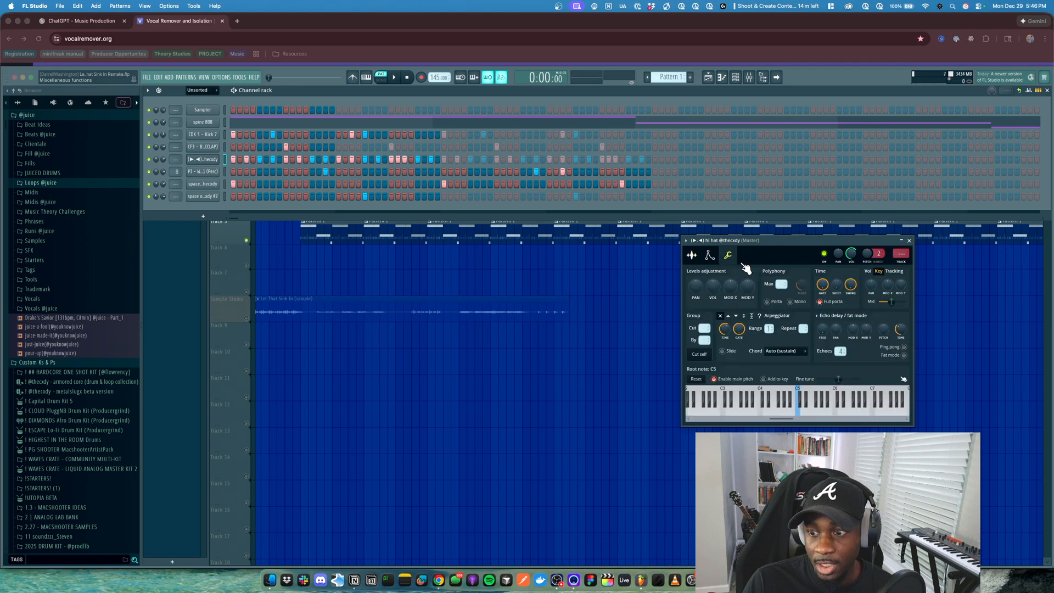
click(909, 240)
click(204, 133)
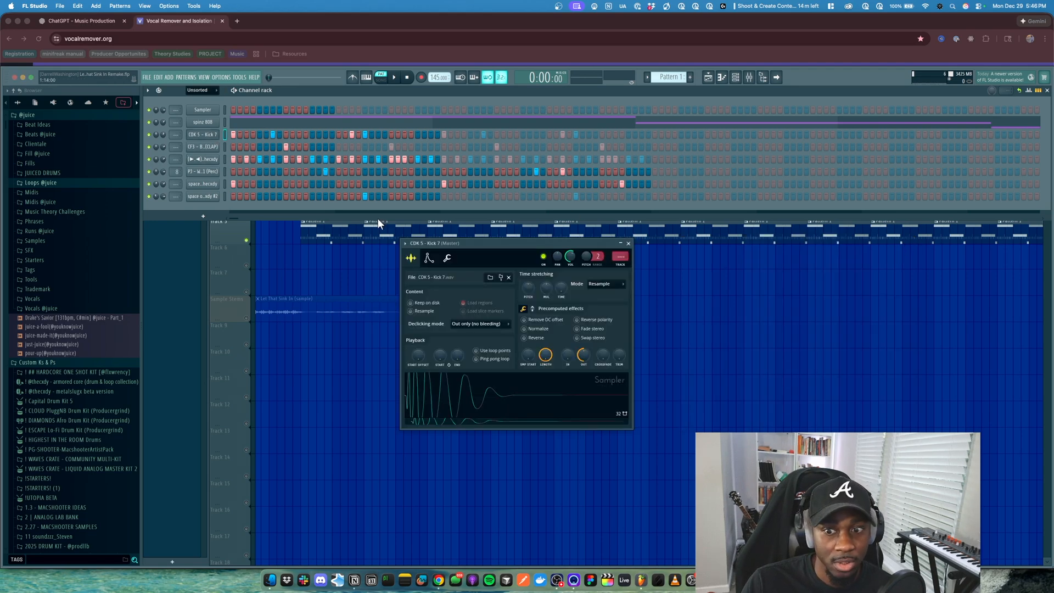
click(448, 258)
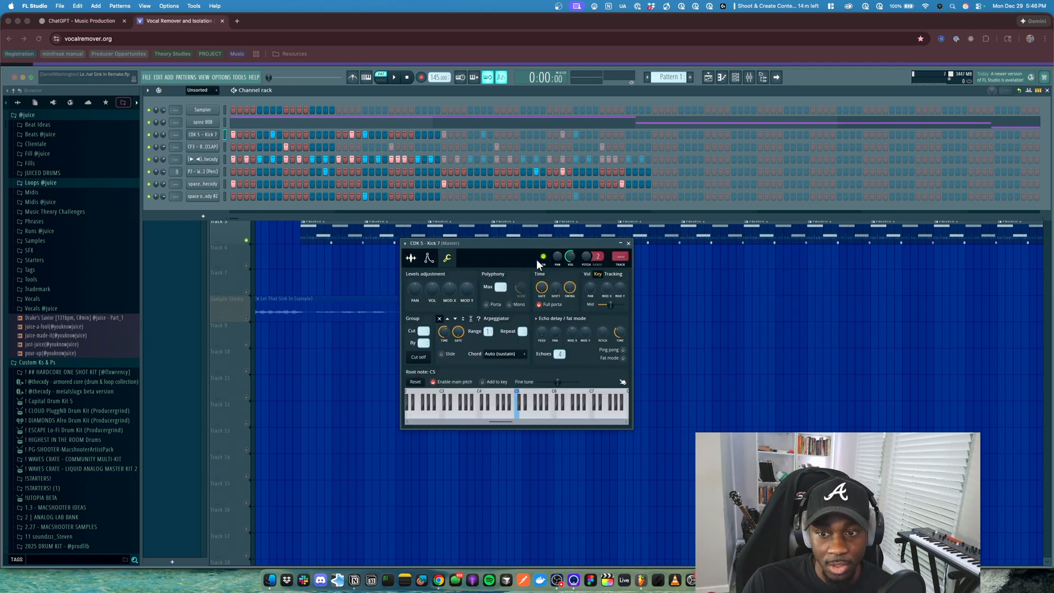
click(628, 243)
Look at the spinz 808 channel and close the channel rack to return to the playlist.
click(203, 122)
click(302, 217)
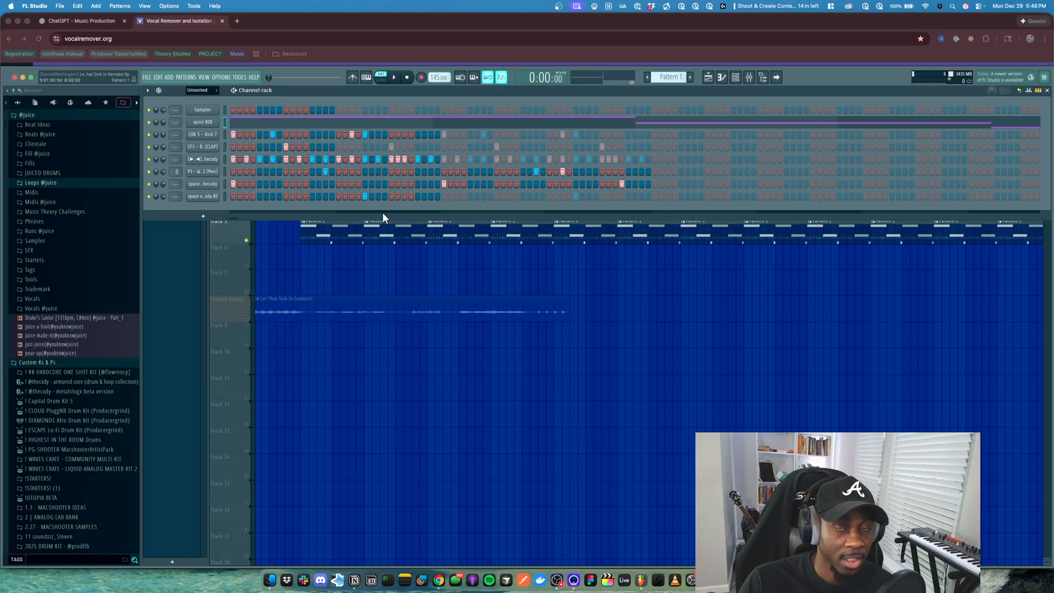
click(1046, 90)
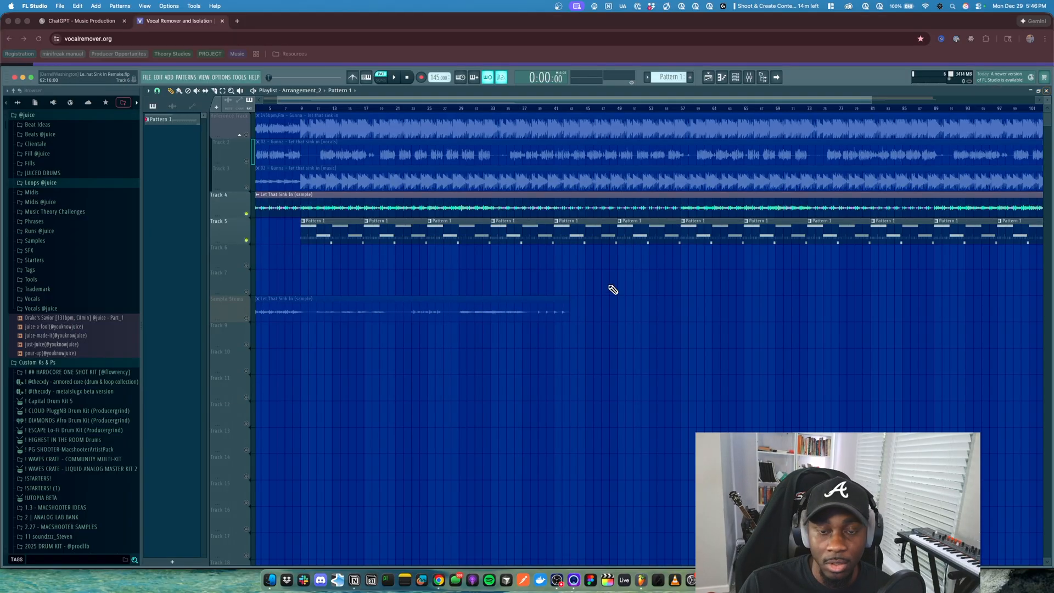
Move the playhead to bar 17 and examine the Pattern 1 clips along Track 5 of the playlist.
ctrl+scroll(470, 299, down, 3)
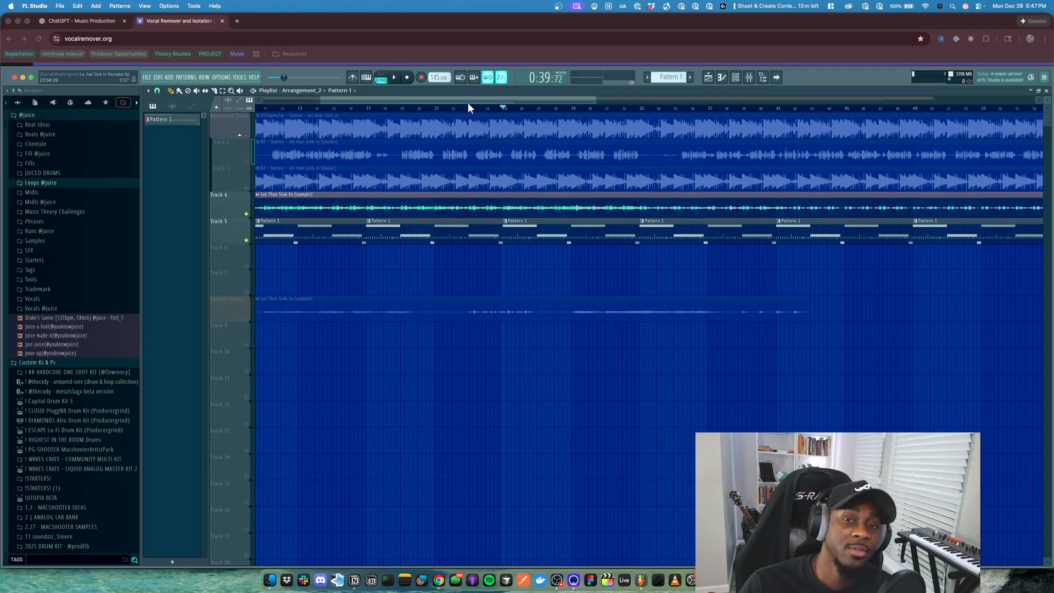
click(368, 108)
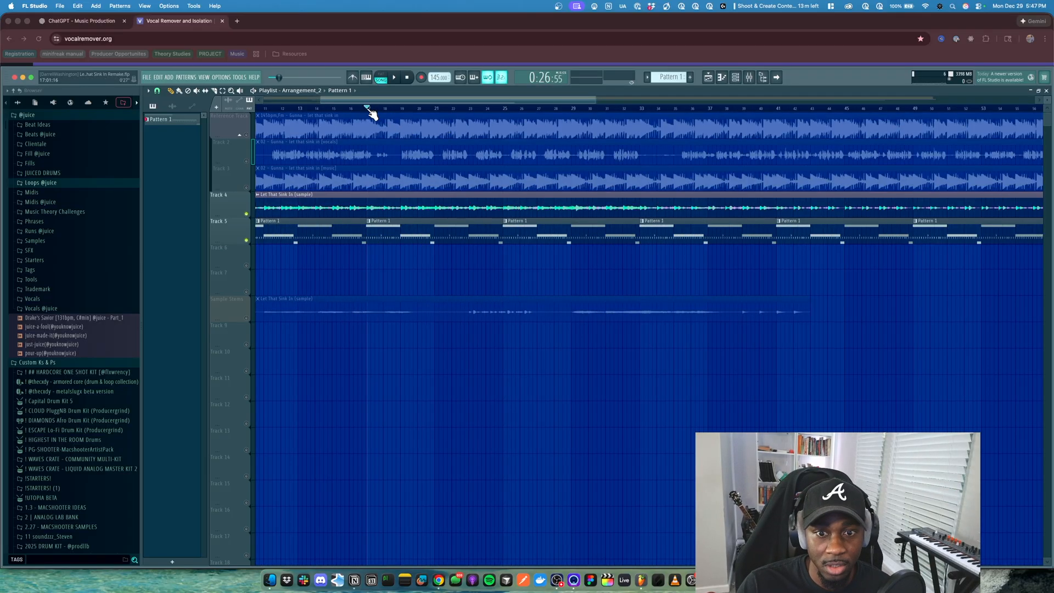
ctrl+scroll(369, 277, down, 3)
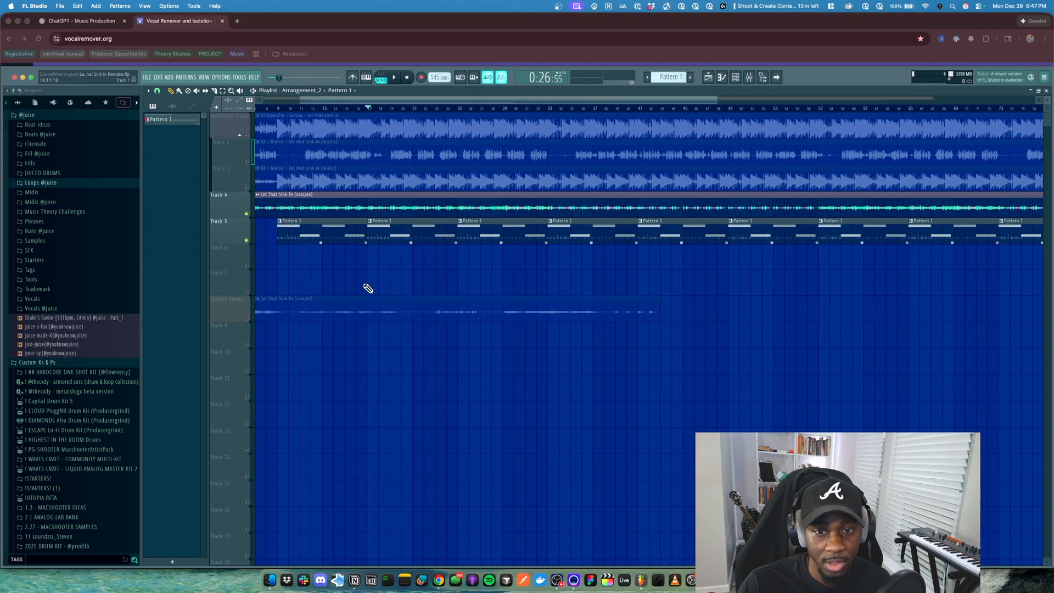
ctrl+scroll(370, 219, up, 3)
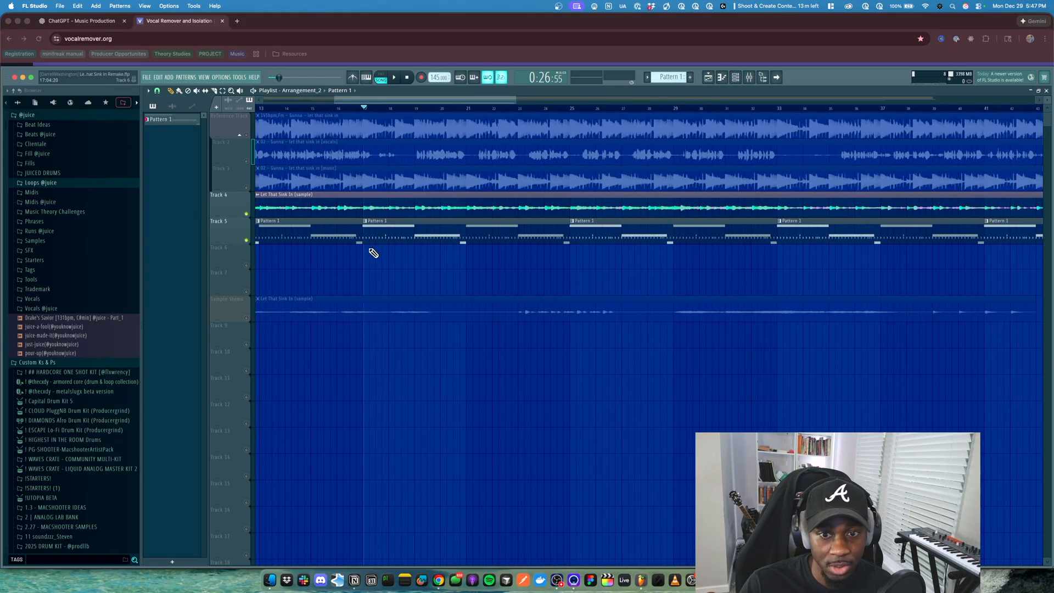
ctrl+scroll(461, 265, down, 5)
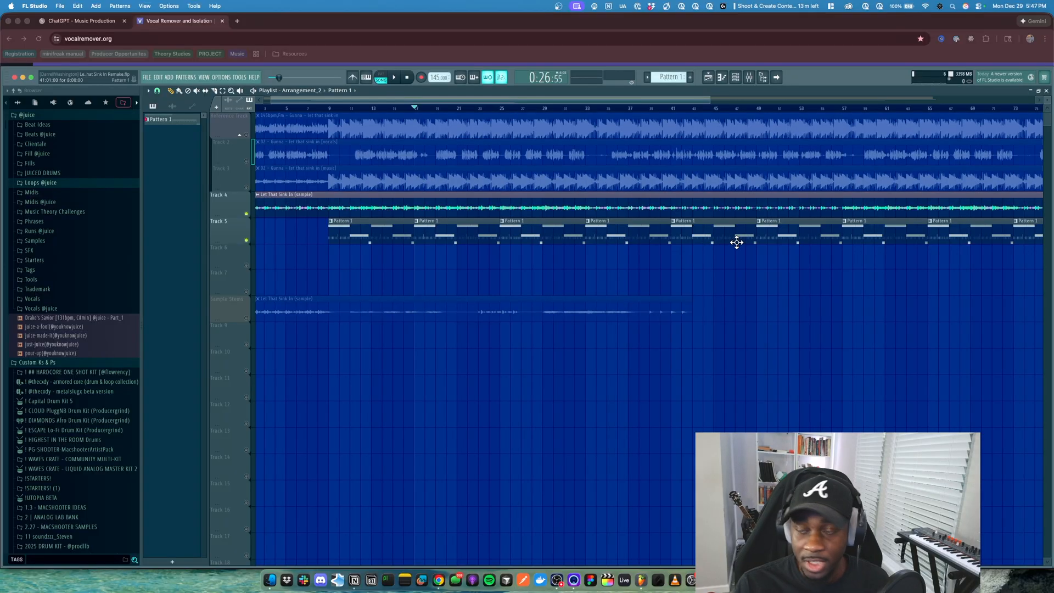
ctrl+scroll(675, 240, up, 2)
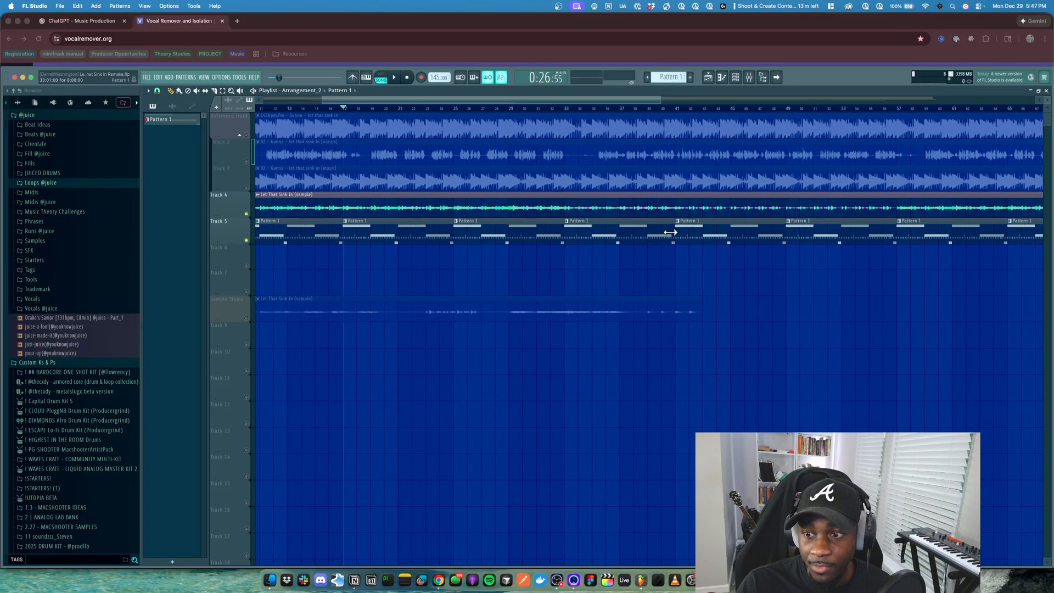
ctrl+scroll(741, 244, down, 4)
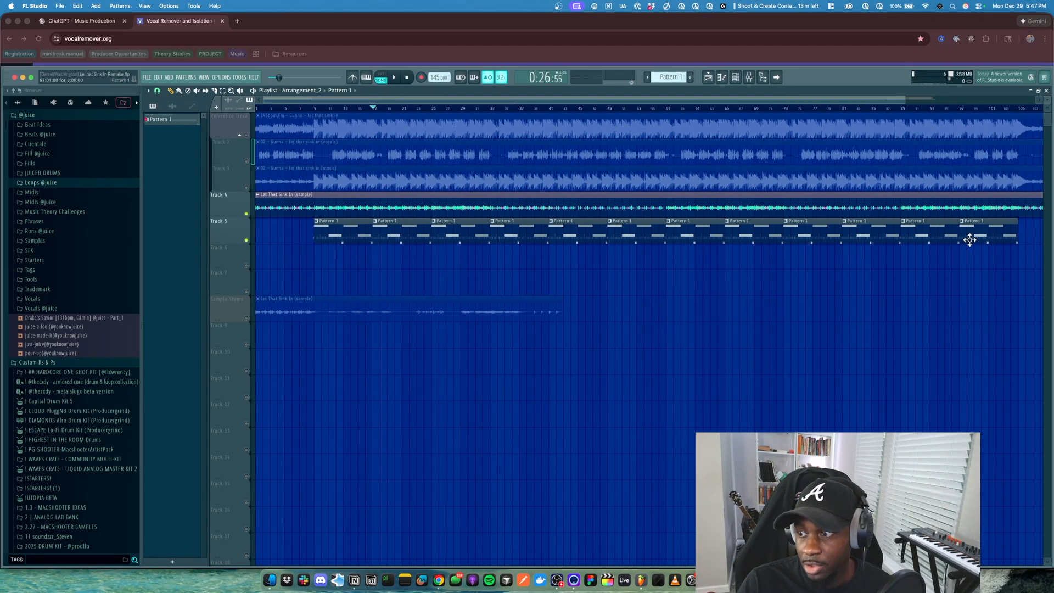
ctrl+scroll(384, 254, up, 5)
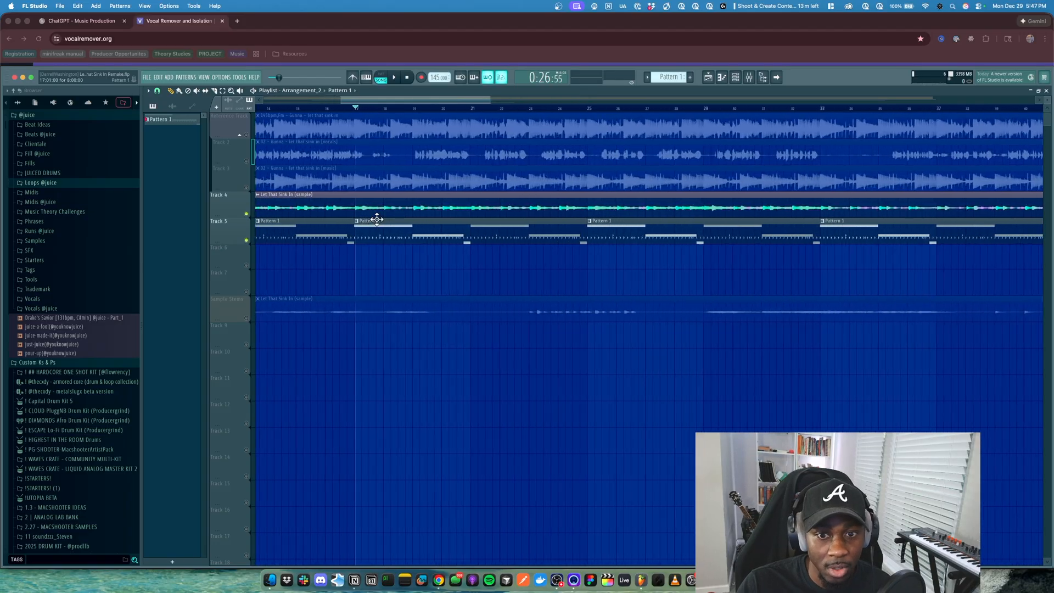
Mute Track 5 in the playlist and look along the Let That Sink In sample on Track 4.
ctrl+scroll(375, 222, up, 1)
click(252, 219)
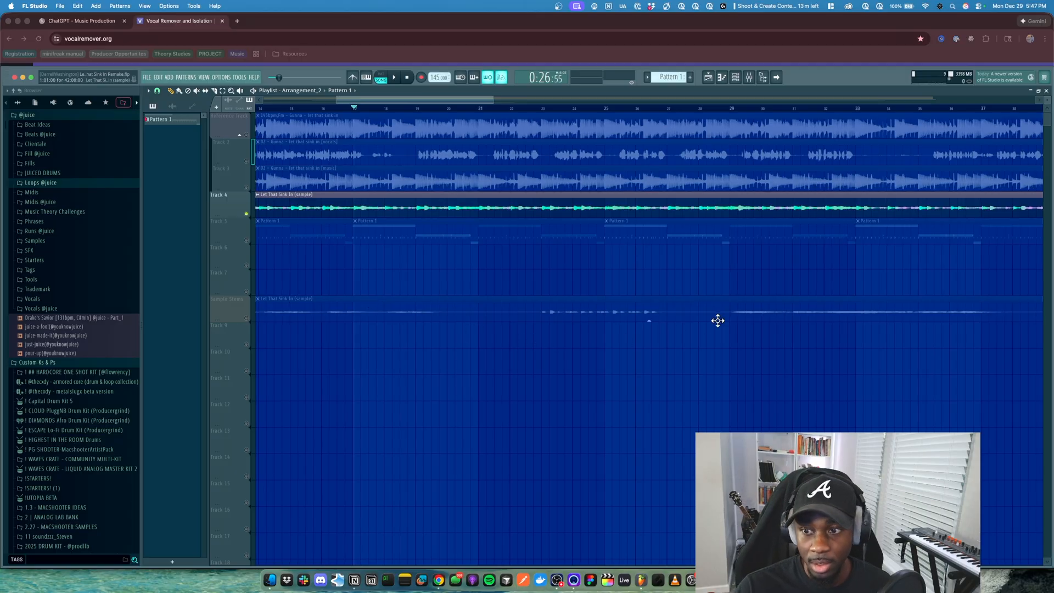
scroll(686, 286, down, 5)
scroll(584, 178, up, 5)
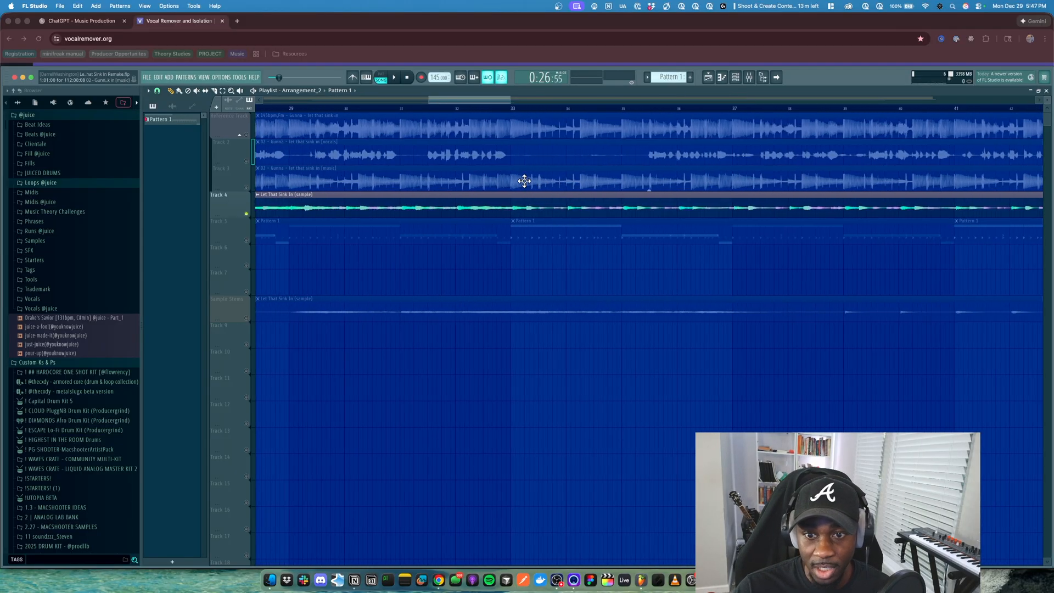
Play back the Track 4 sample from bar 33, stop it, and look over the arrangement.
click(521, 108)
scroll(779, 115, down, 3)
click(779, 115)
key(space)
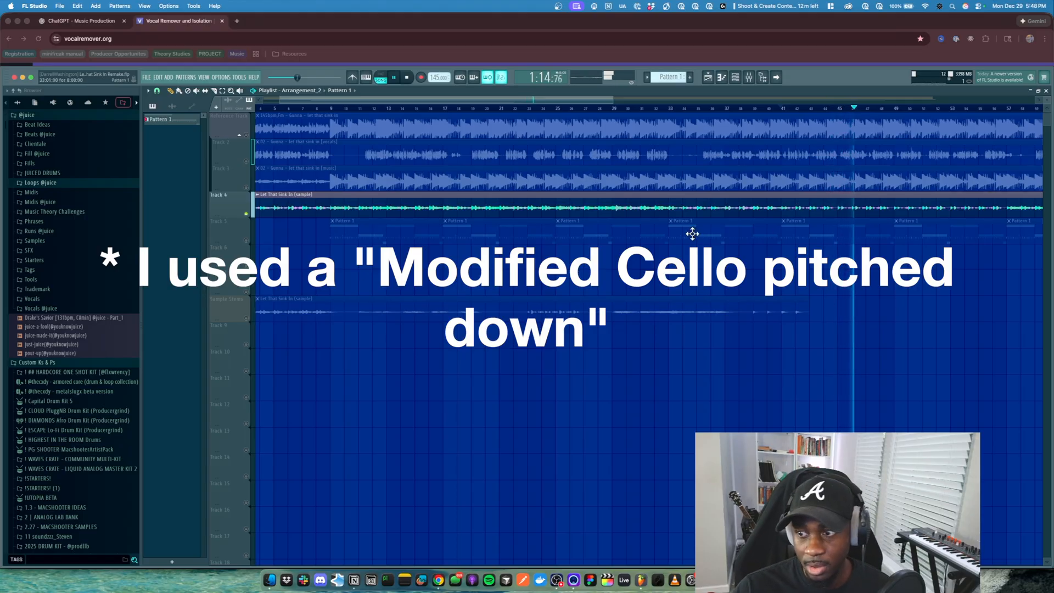
scroll(842, 296, down, 2)
key(space)
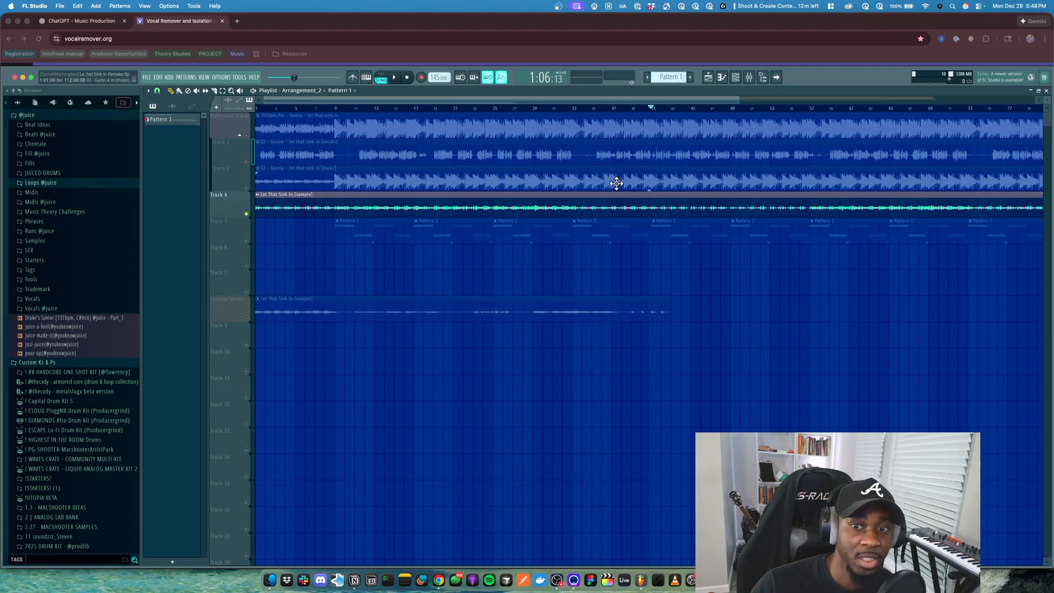
scroll(485, 271, down, 3)
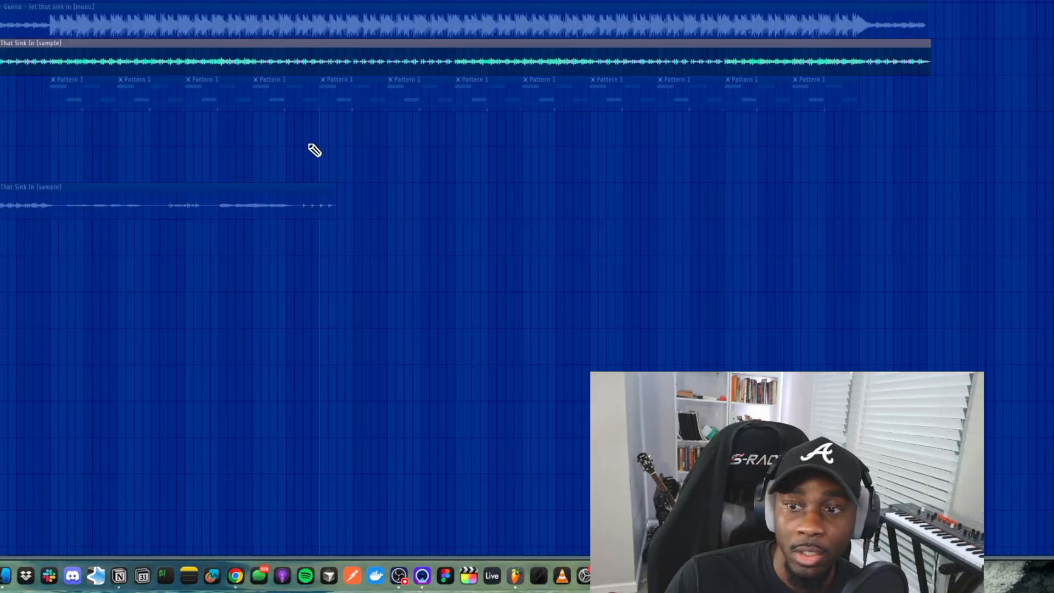
scroll(314, 144, up, 5)
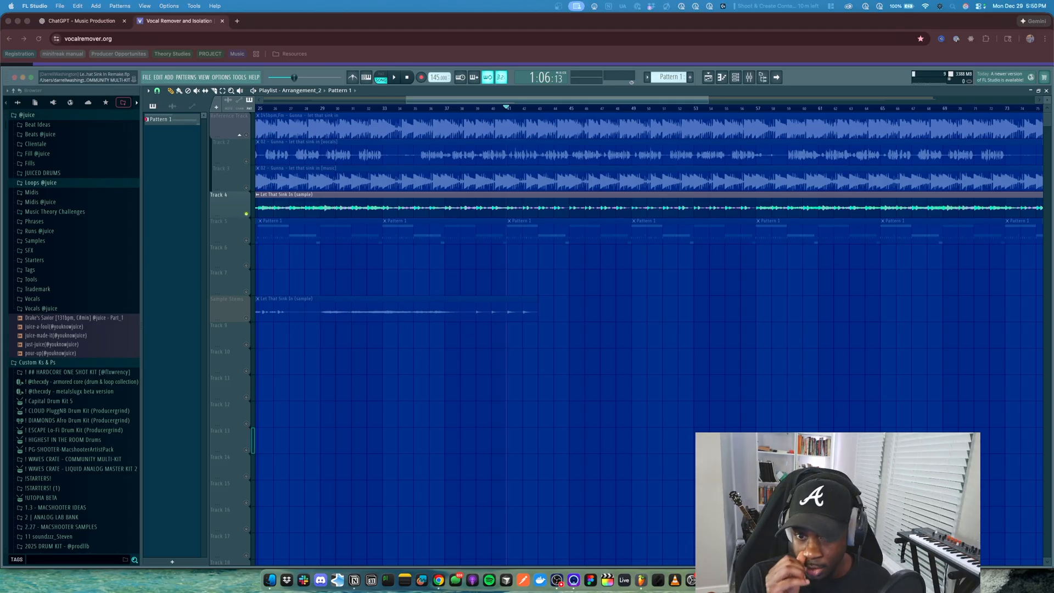
Switch to Chrome, highlight the vocalremover.org address above the Vocal Remover page, and return to FL Studio.
click(192, 24)
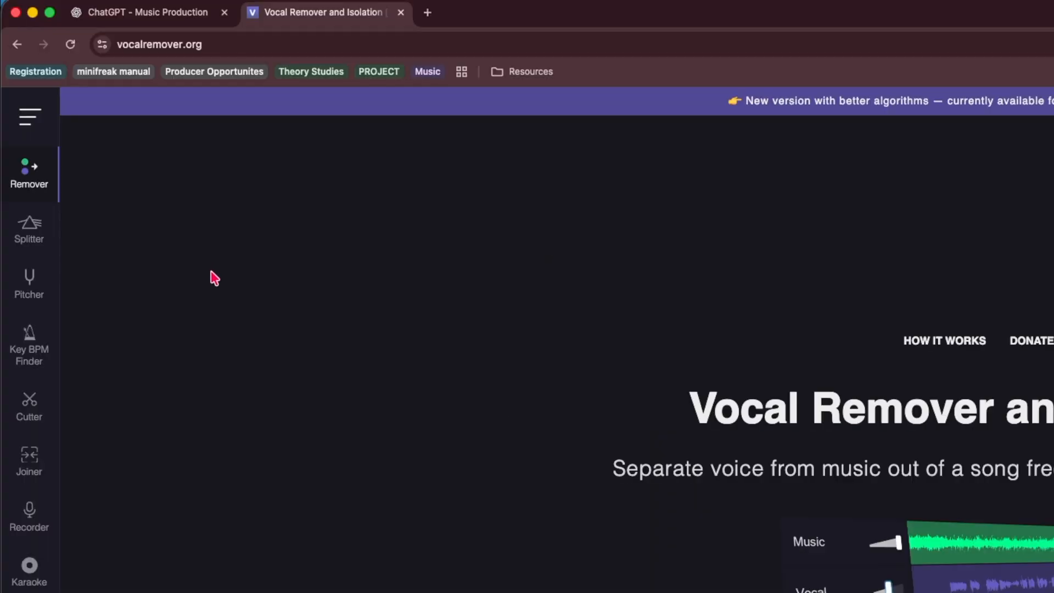
click(143, 45)
click(202, 45)
drag(202, 45, 115, 45)
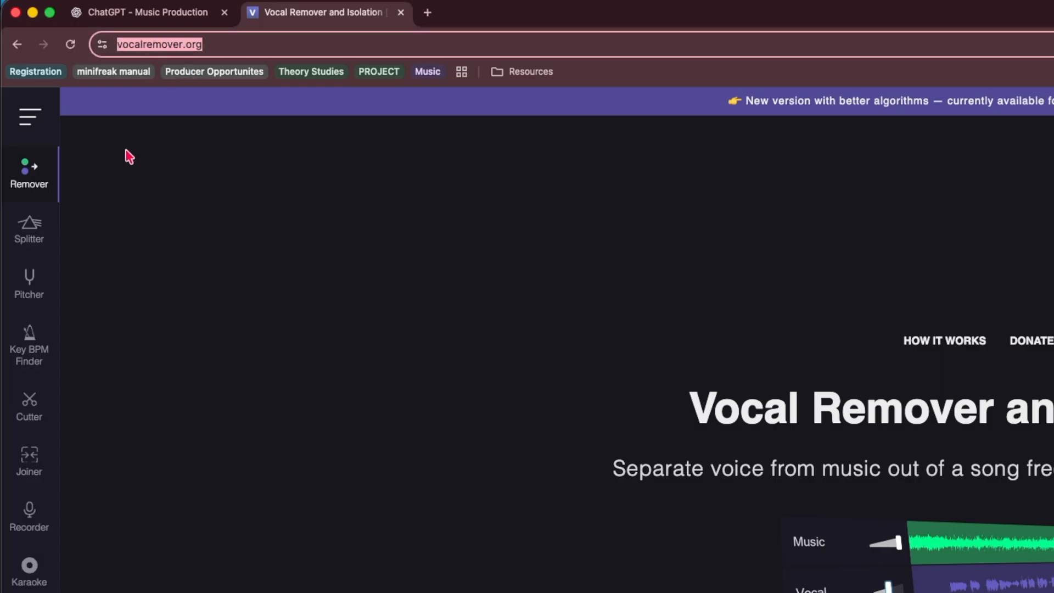
click(297, 377)
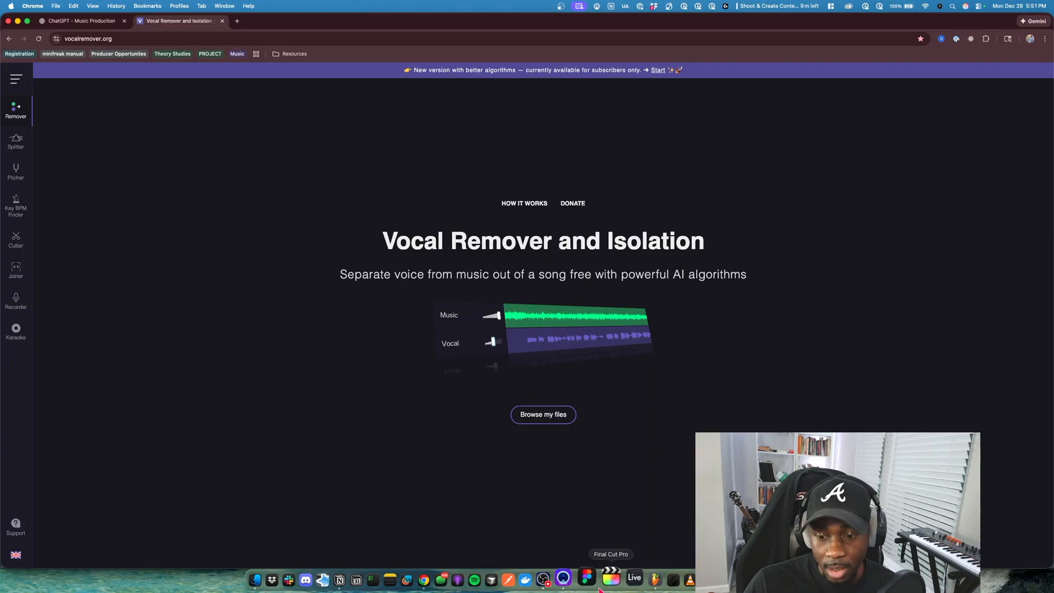
click(641, 578)
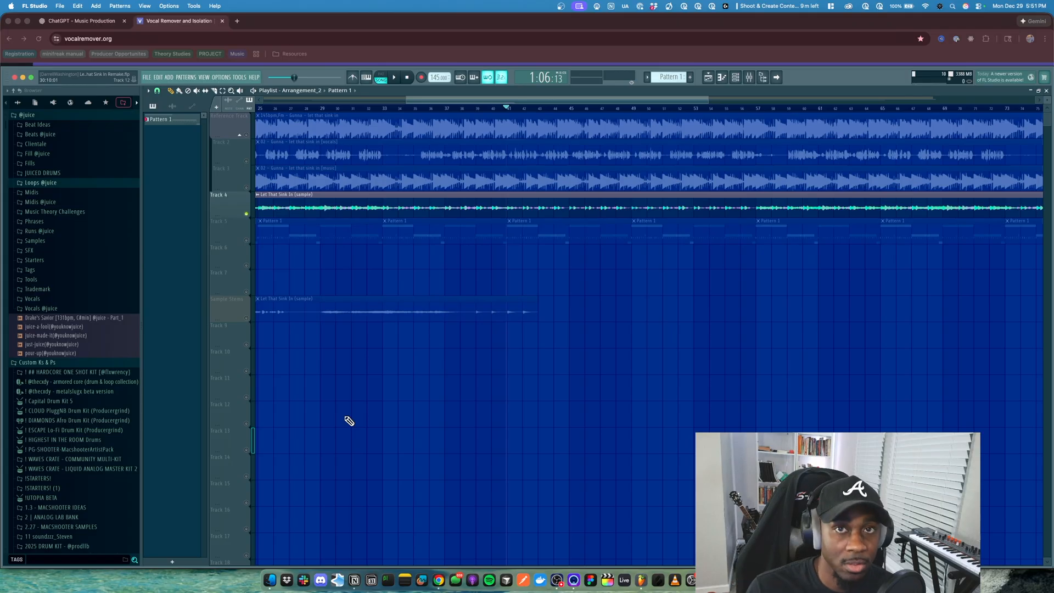
Open the trueBalance plugin on the Master mixer channel and enable reference tracks 2 and 1 for comparison.
scroll(384, 423, down, 3)
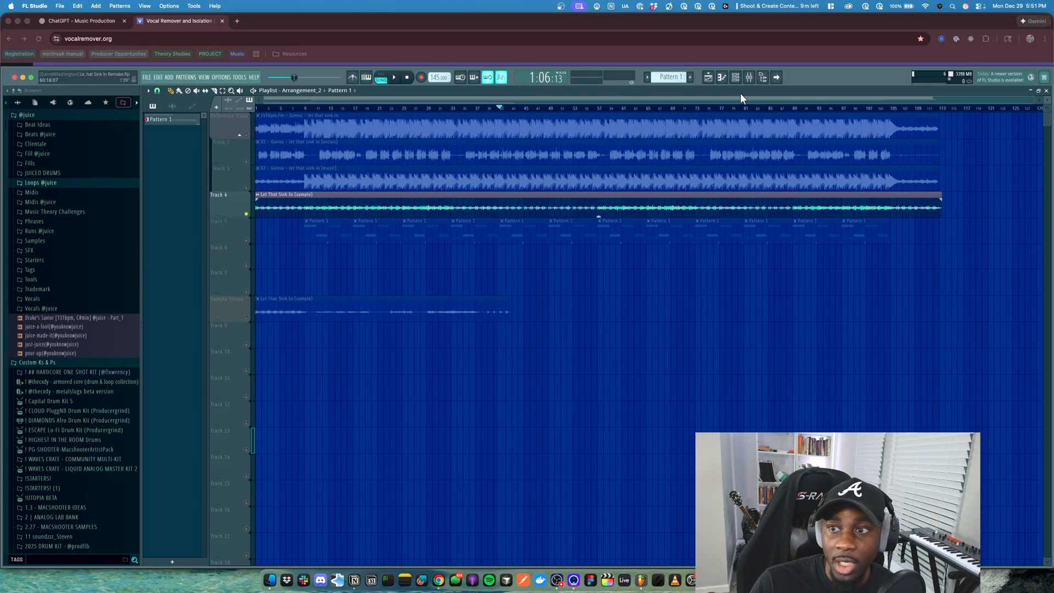
click(761, 81)
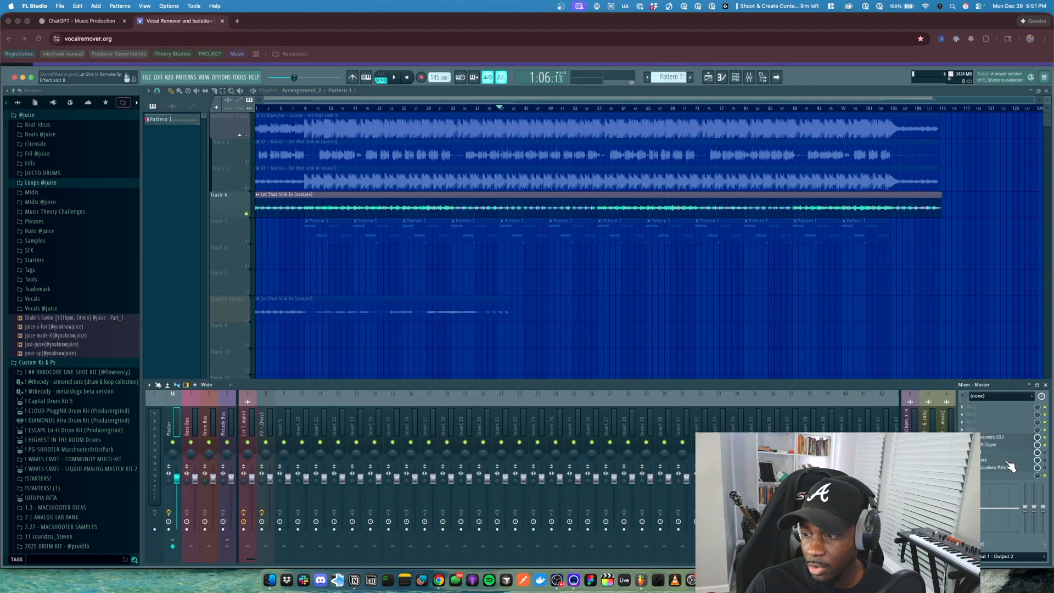
click(1004, 460)
drag(712, 112, 393, 151)
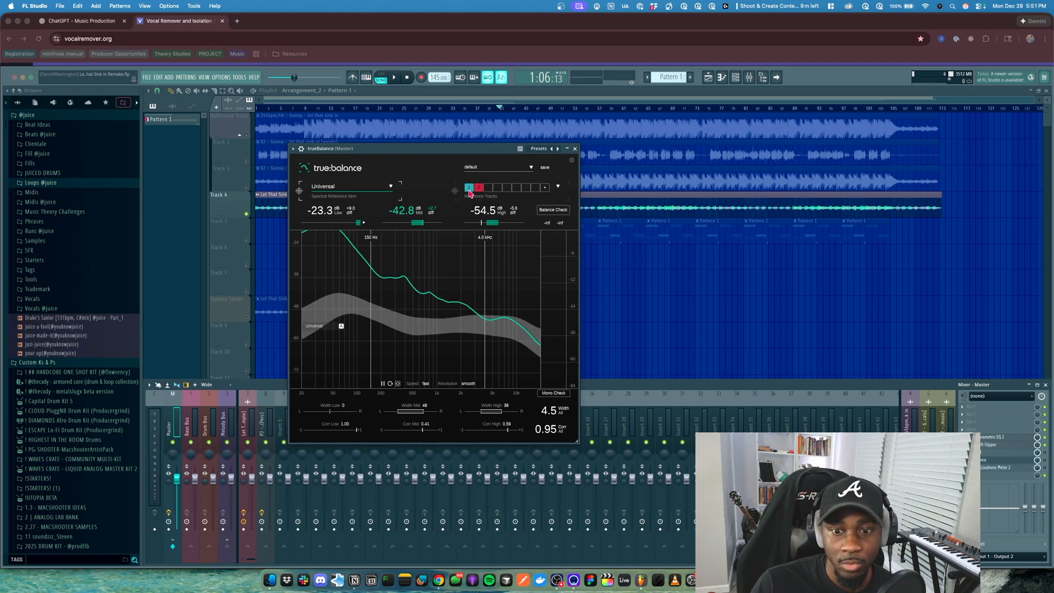
click(479, 188)
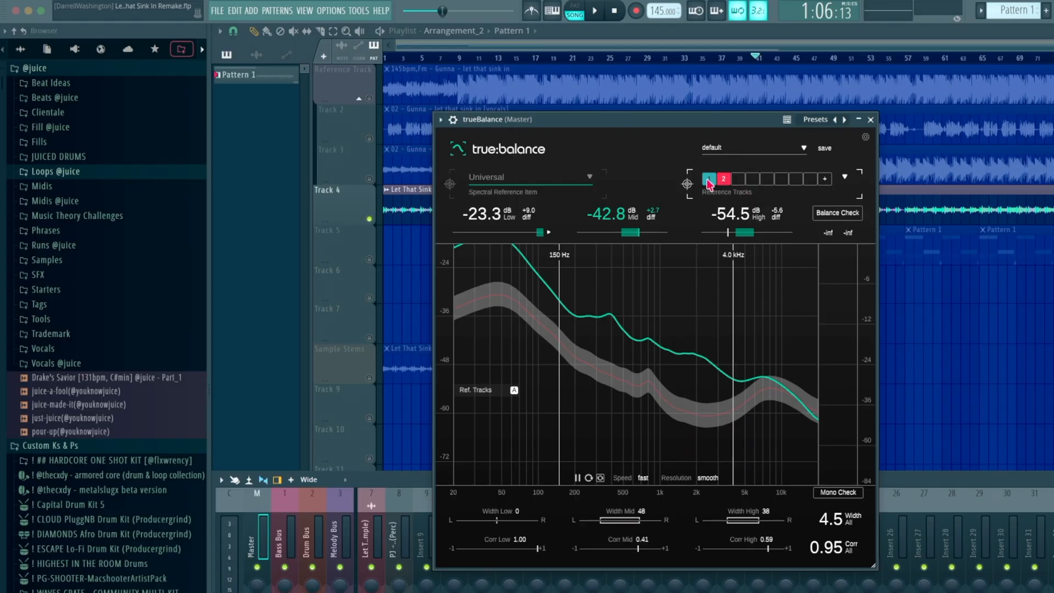
click(472, 189)
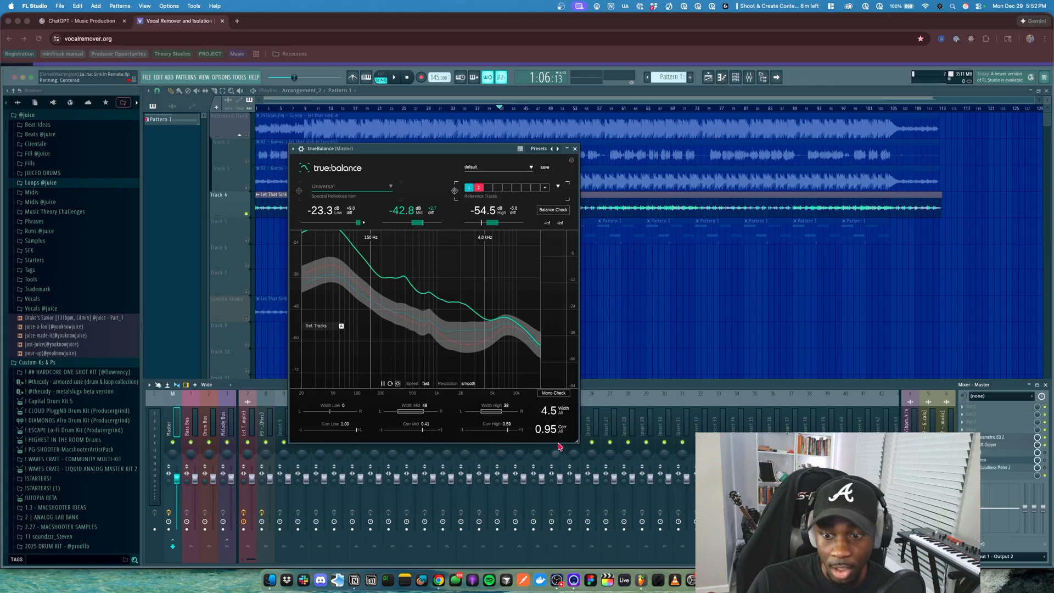
Run the Balance Check in trueBalance against the reference tracks and dismiss its suggestions.
click(550, 210)
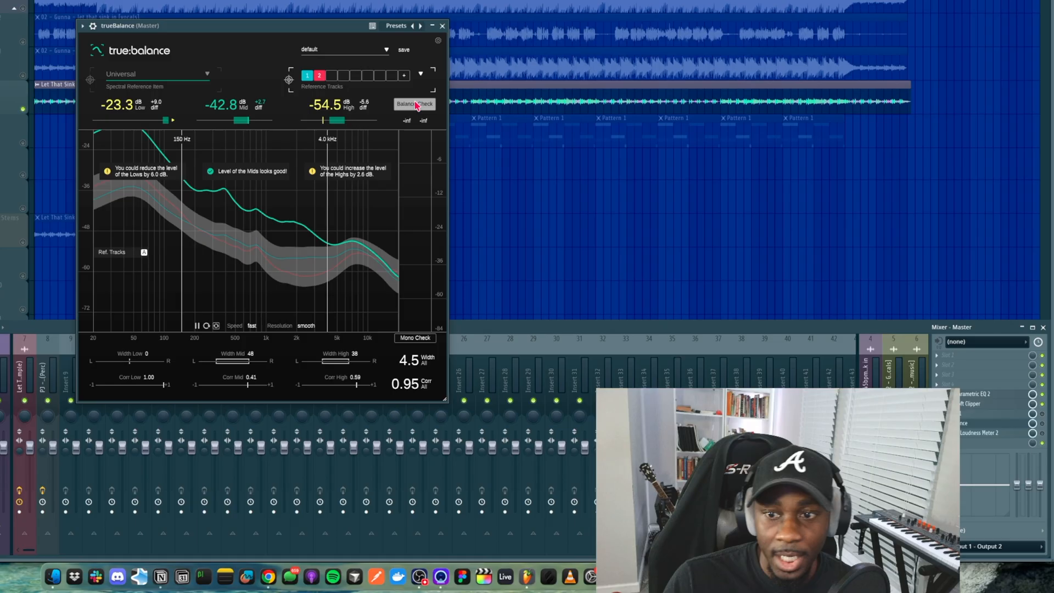
click(553, 210)
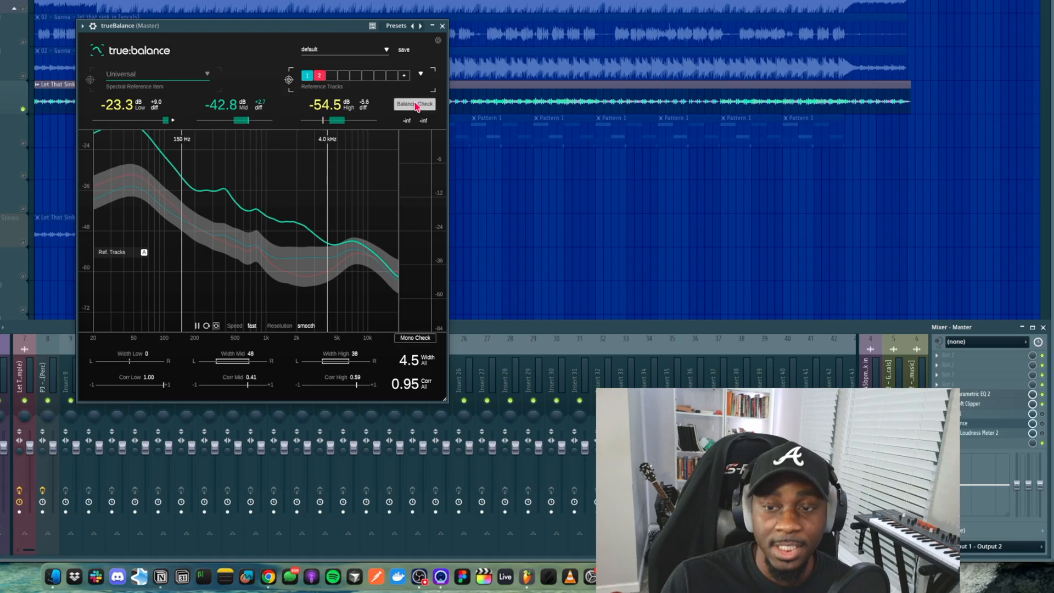
drag(255, 27, 292, 46)
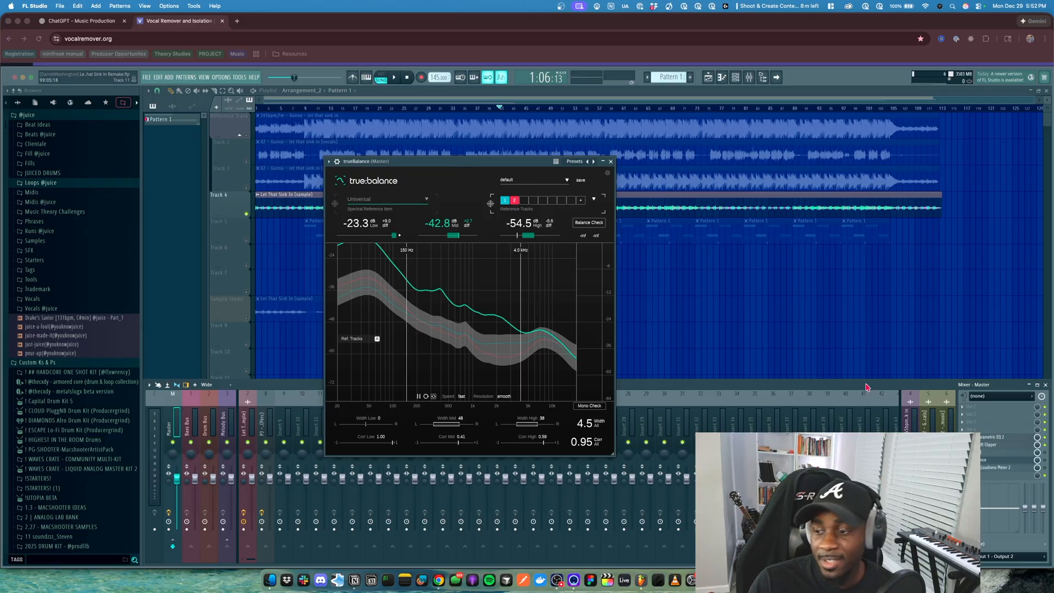
Open Ozone 11 on the Master channel and close the trueBalance window.
click(986, 453)
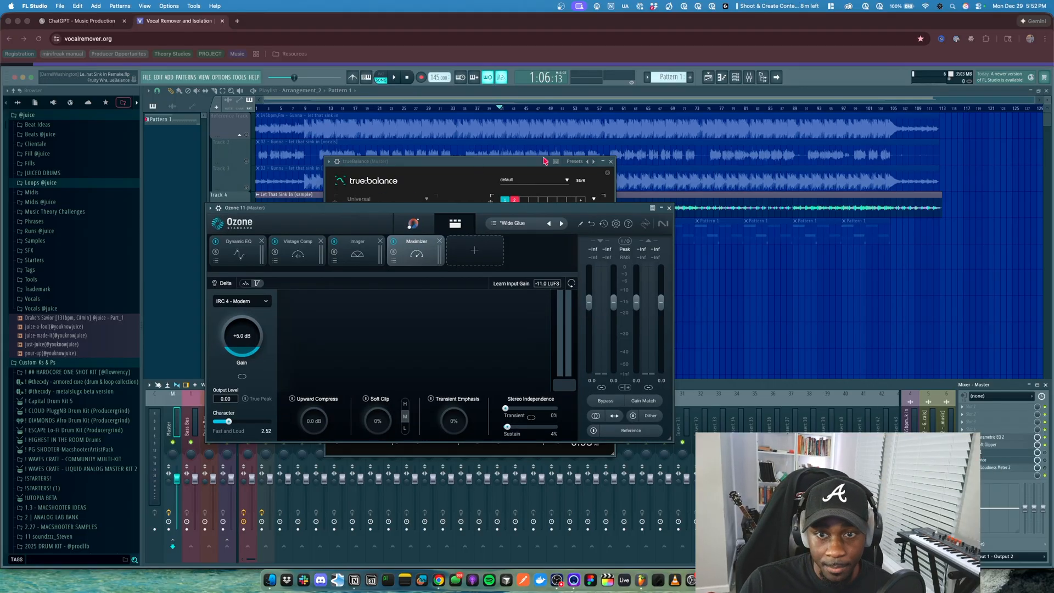
click(610, 161)
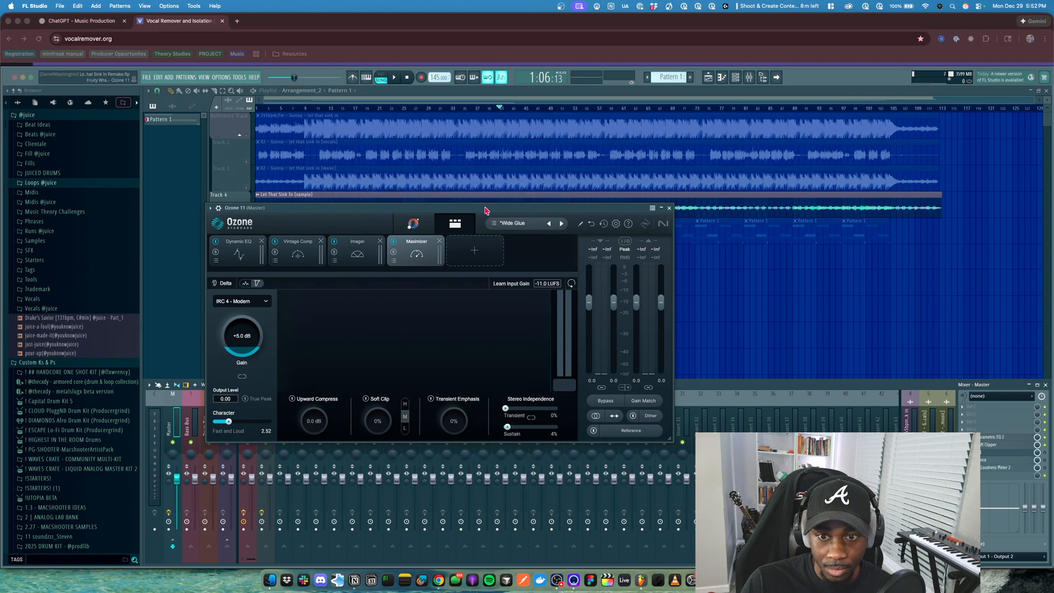
drag(491, 209, 578, 198)
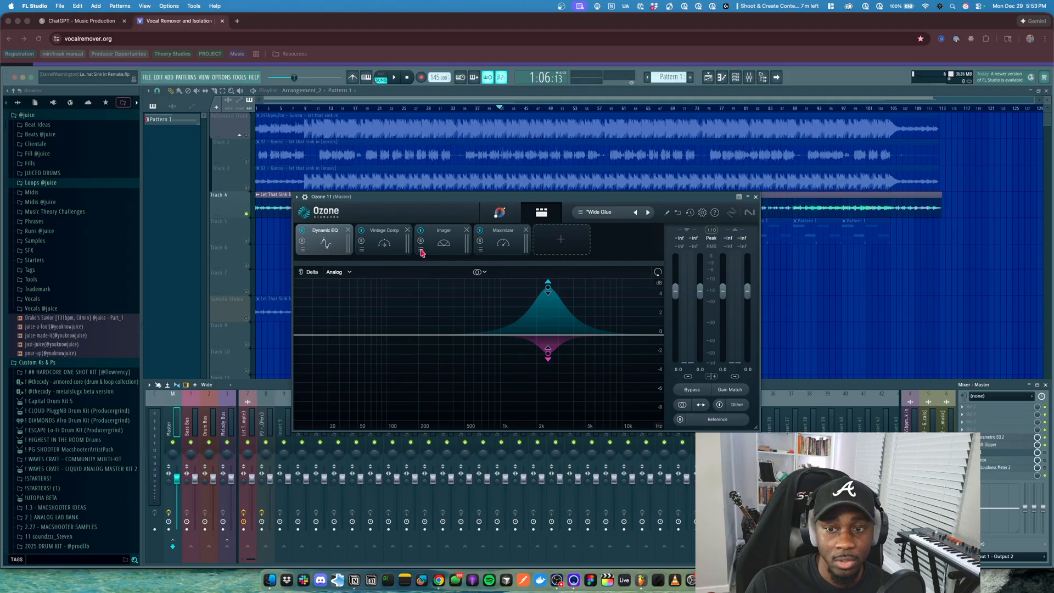
Inspect the settings of the Dynamic EQ, Vintage Comp, Imager and Maximizer modules in the Ozone 11 chain.
click(508, 249)
click(441, 252)
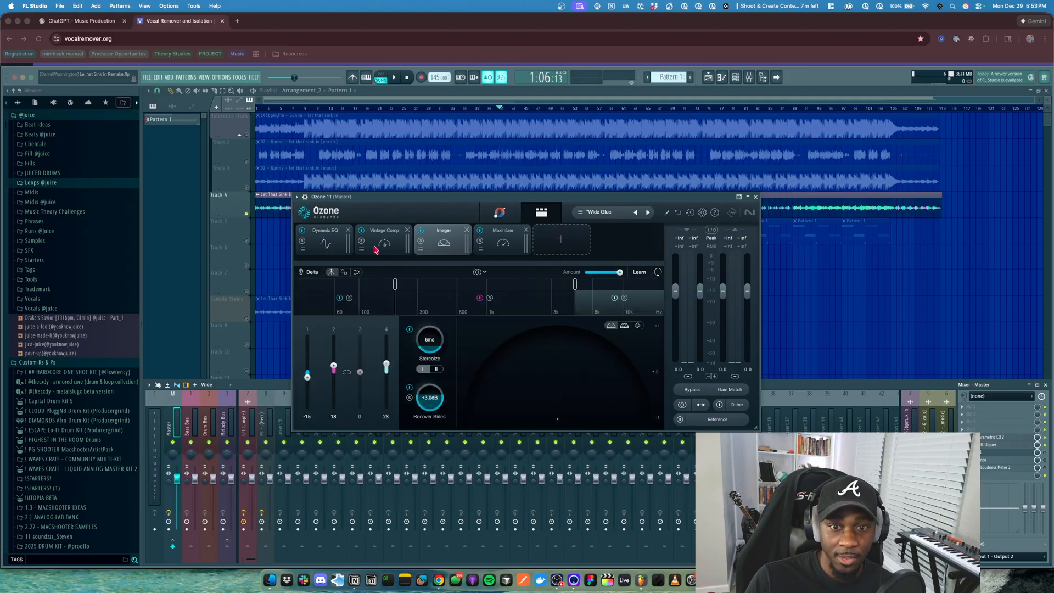
click(384, 247)
click(332, 247)
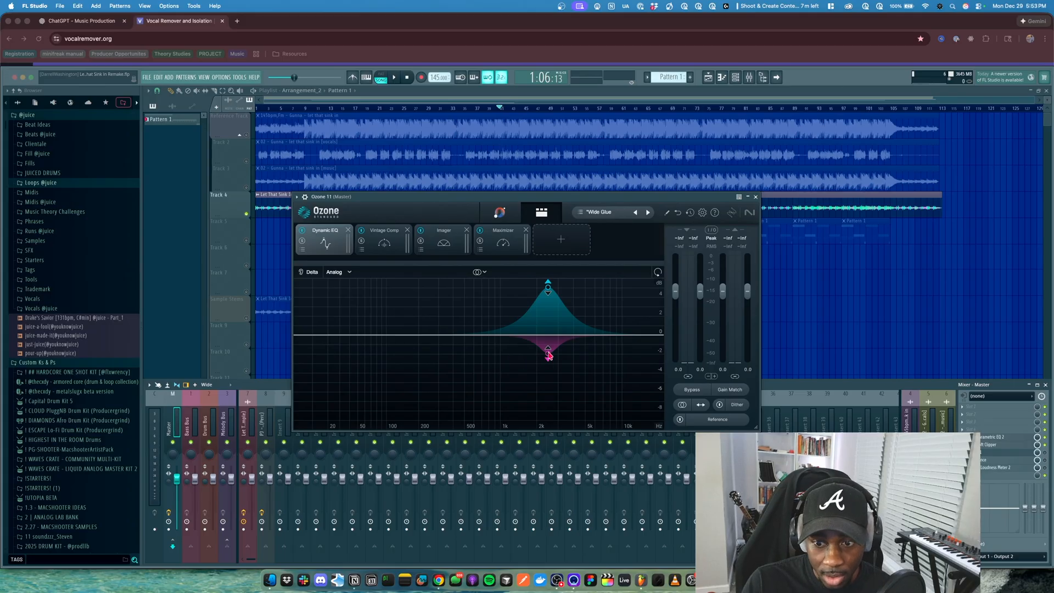
click(384, 239)
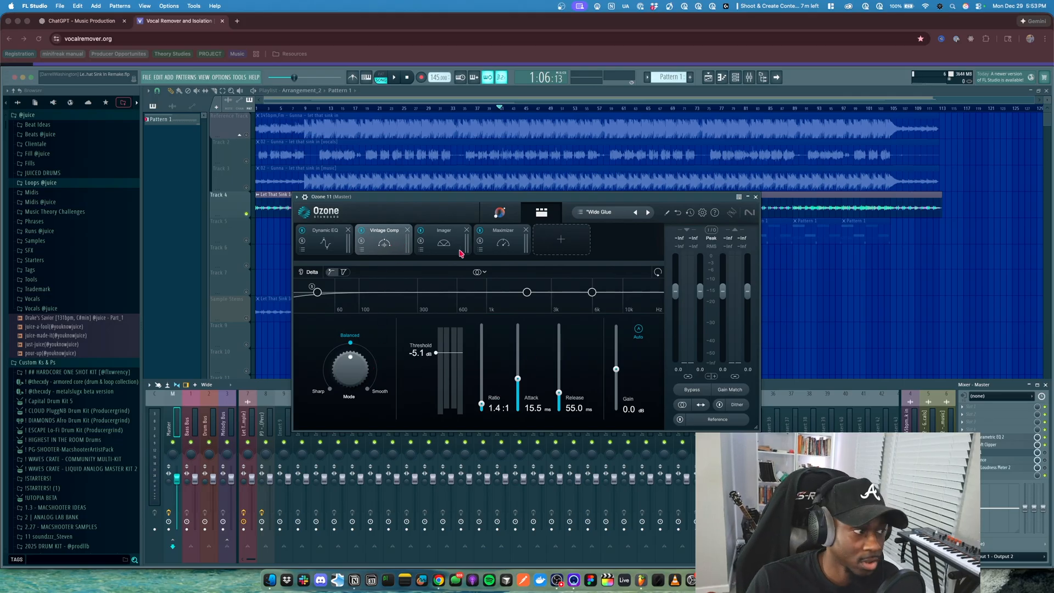
click(442, 248)
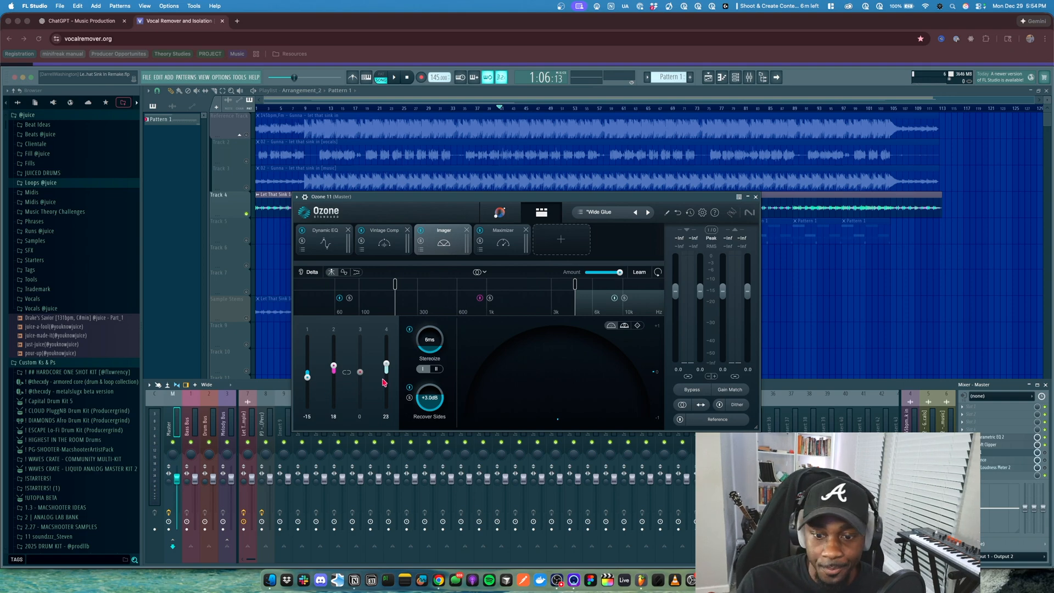
click(494, 242)
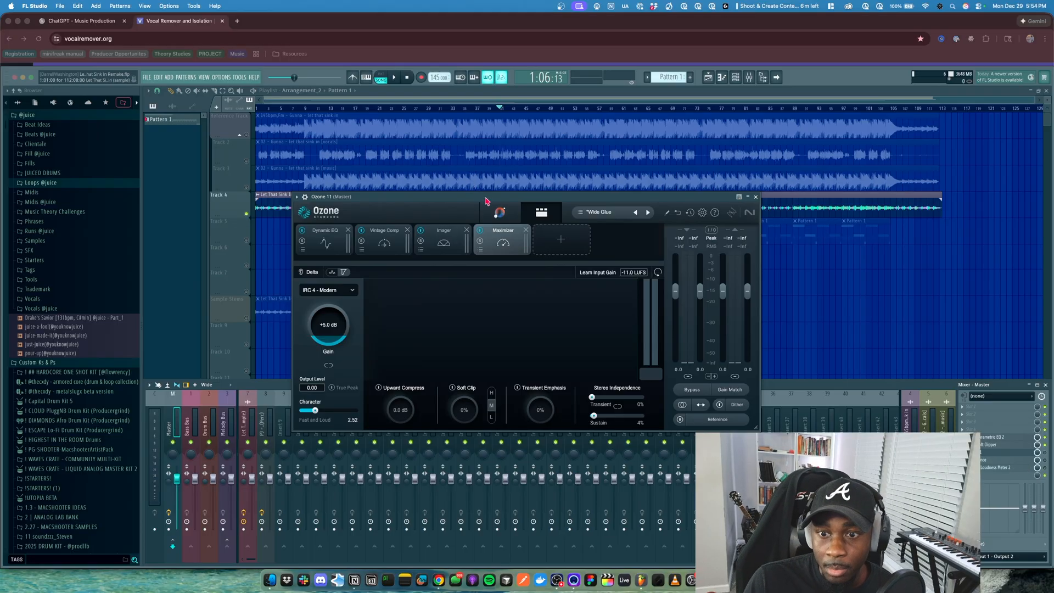
drag(501, 198, 495, 205)
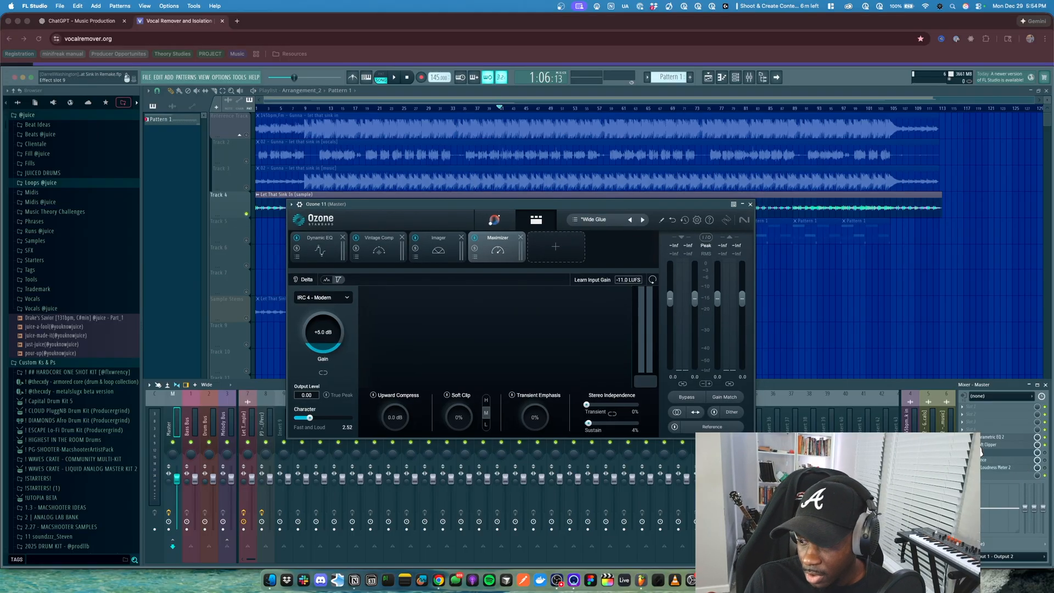
Go back over the Ozone chain from Dynamic EQ through Vintage Comp to Imager.
click(324, 251)
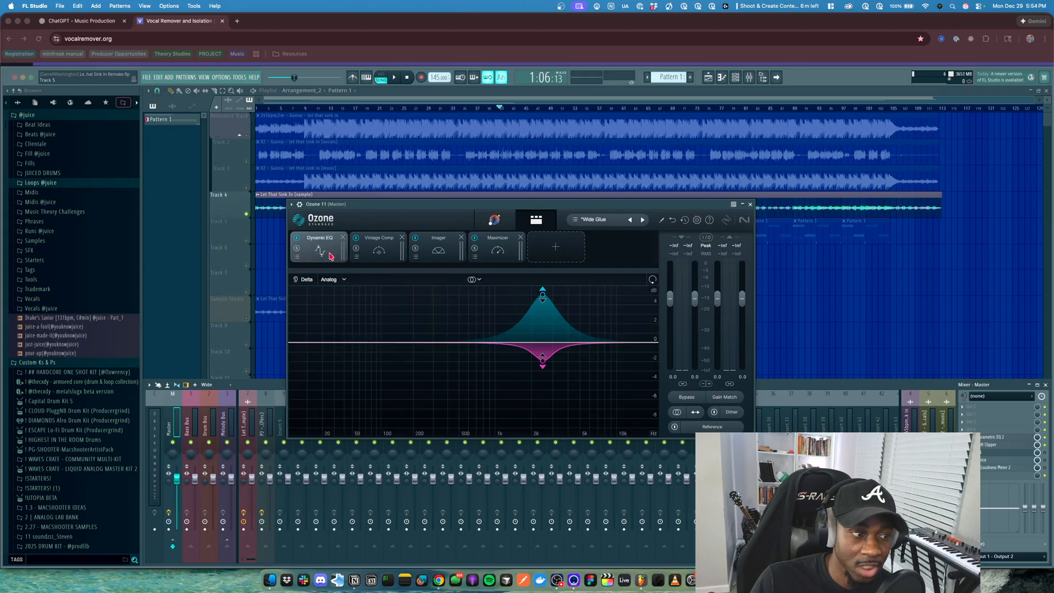
click(375, 250)
click(328, 254)
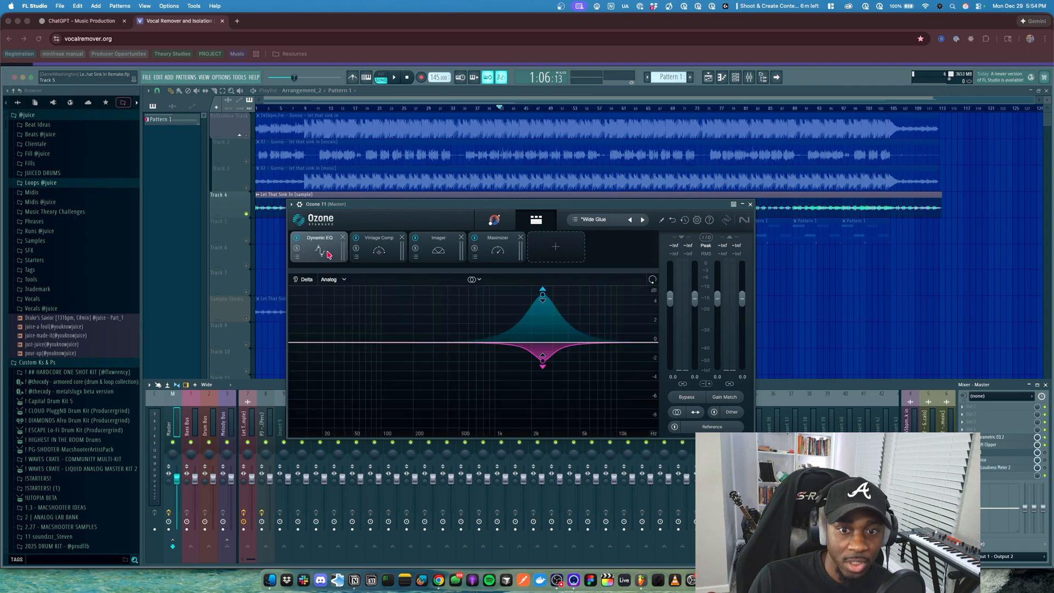
click(388, 254)
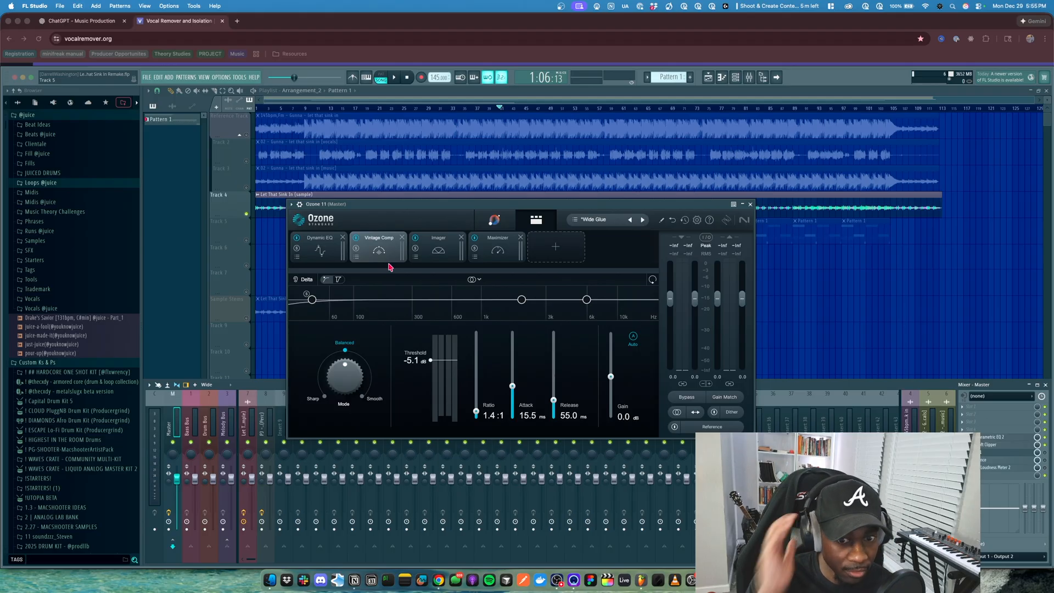
click(439, 253)
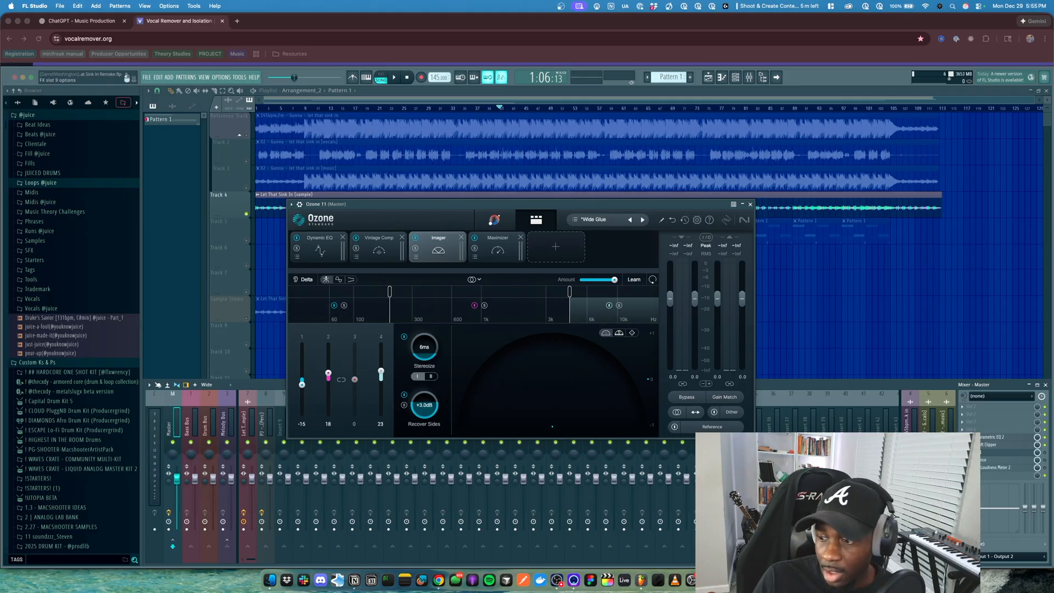
Return to the Ozone 11 window and review the Imager and Maximizer modules.
right_click(962, 475)
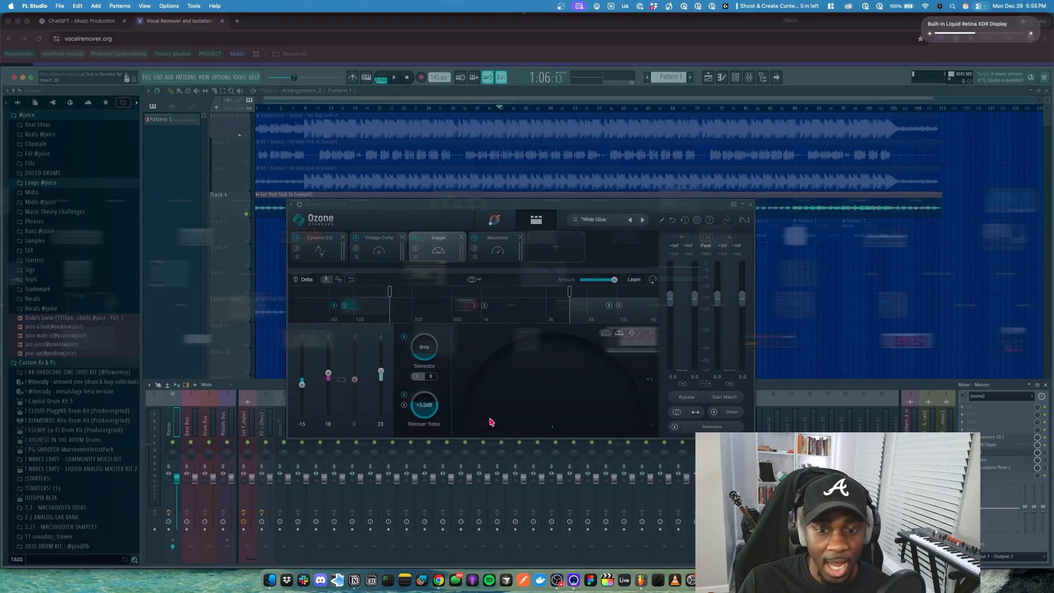
click(489, 425)
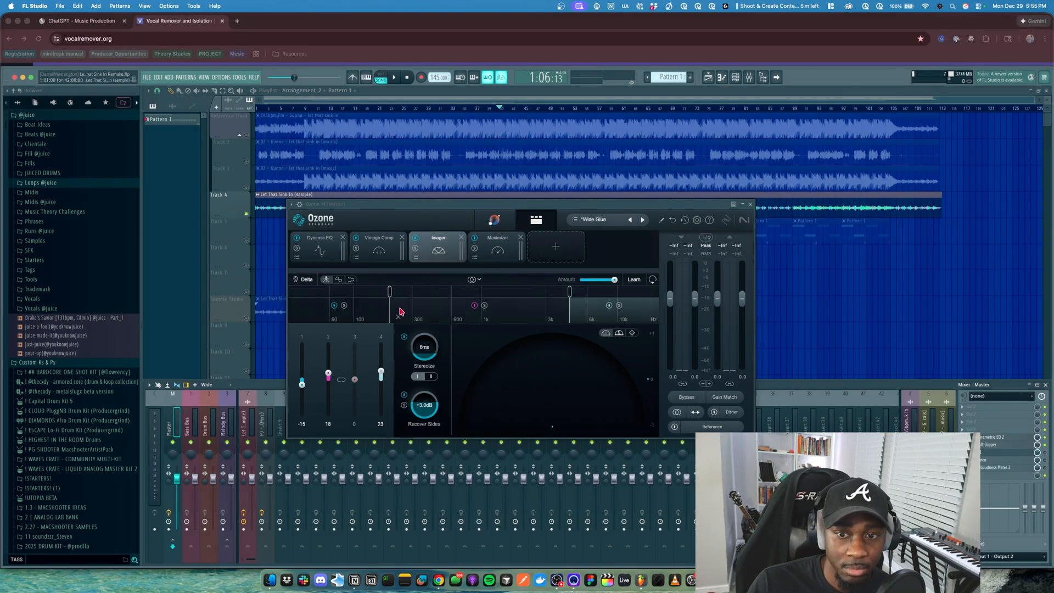
click(497, 250)
click(443, 253)
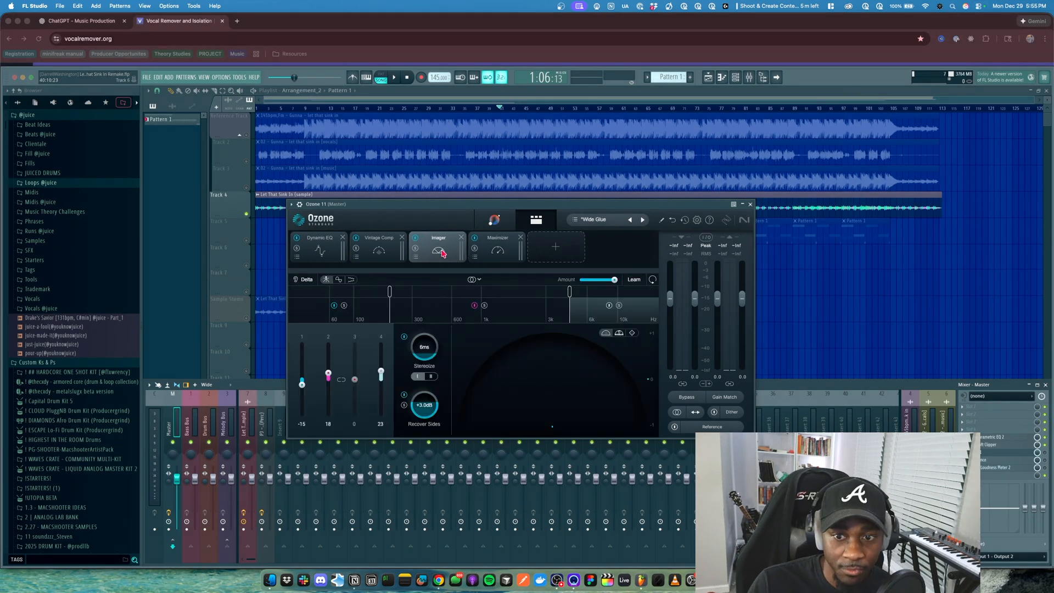
click(503, 255)
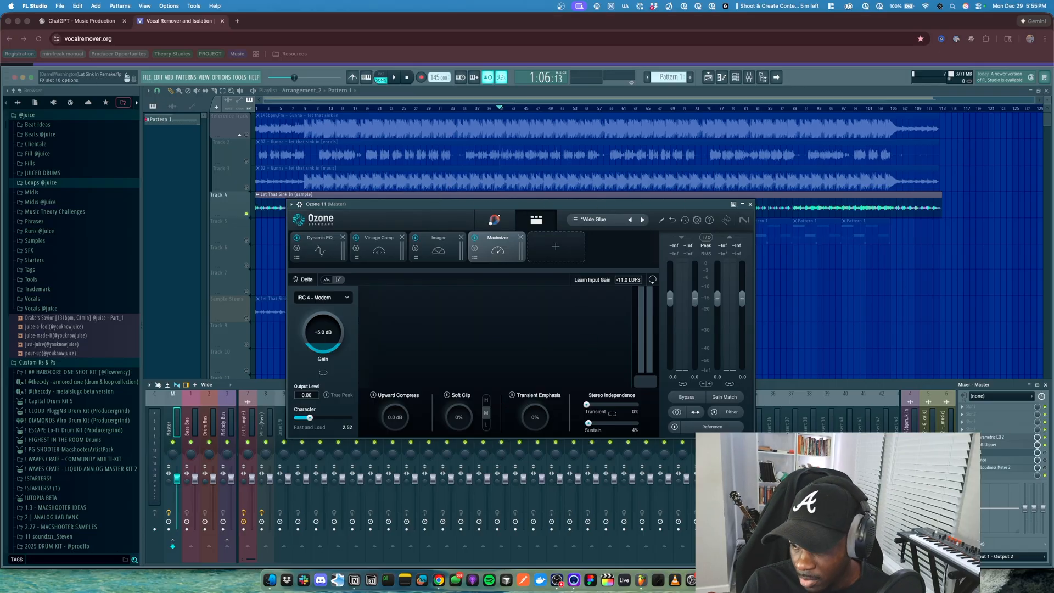
Check the Fruity Soft Clipper on the Master channel, then close both its window and the Ozone 11 window.
click(993, 444)
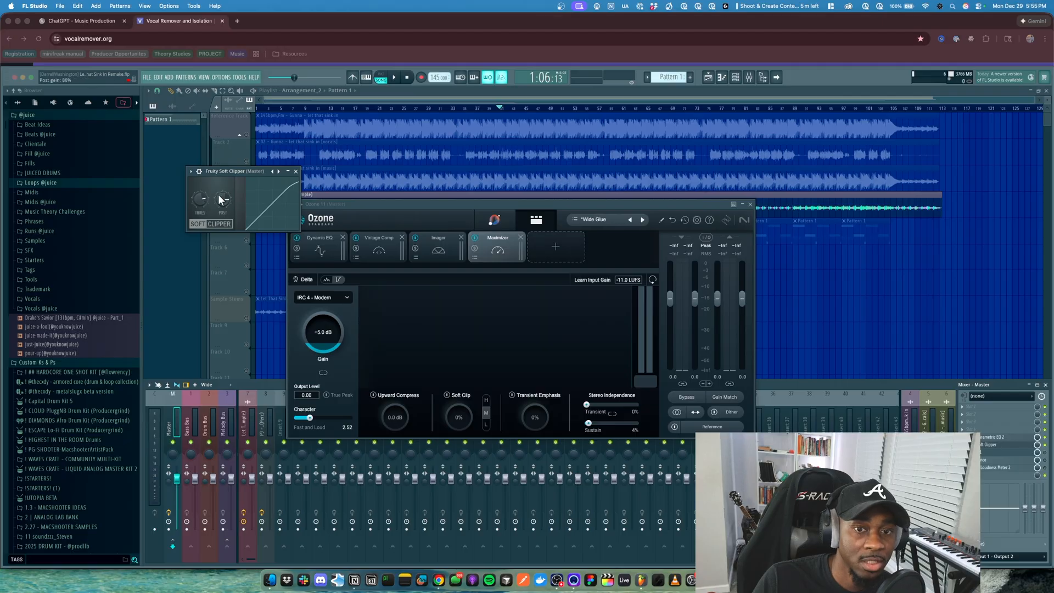
click(295, 170)
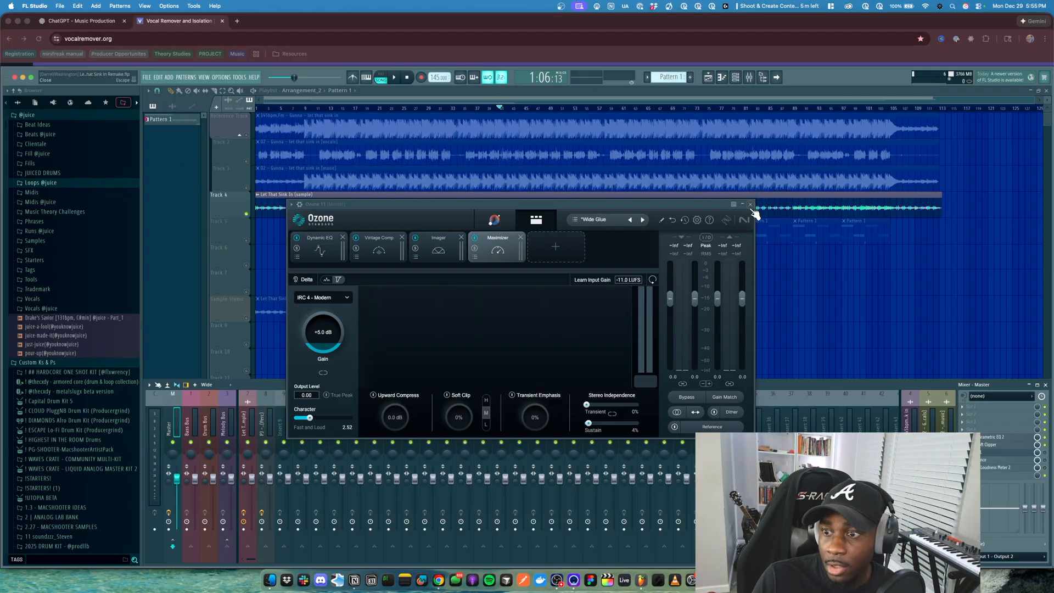
click(751, 204)
Try raising the main level of the Master channel's Fruity Parametric EQ 2 to about 4.3 dB, undo it and close the EQ.
click(999, 437)
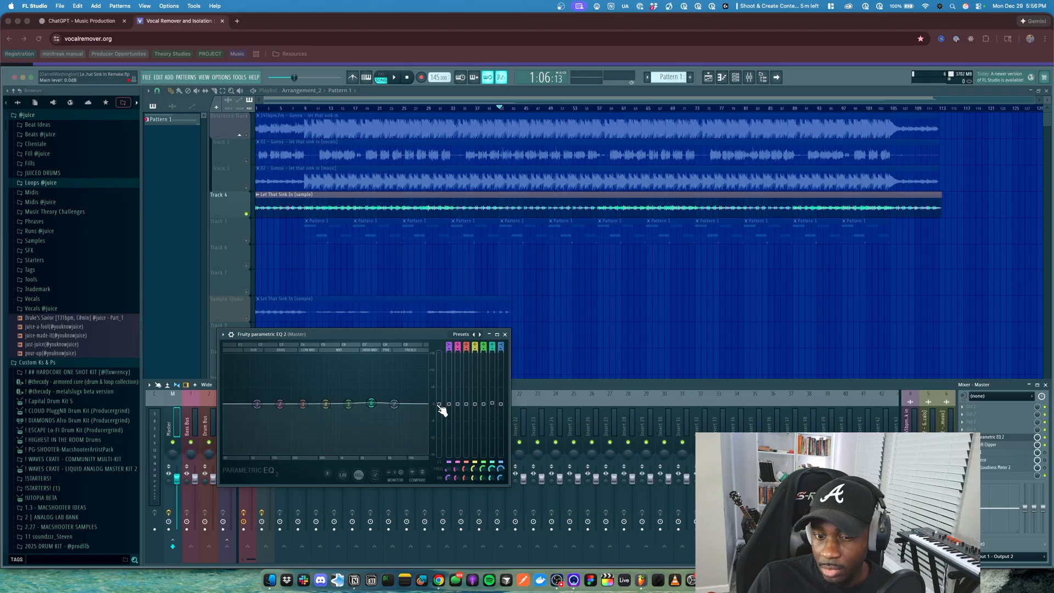
drag(439, 404, 438, 391)
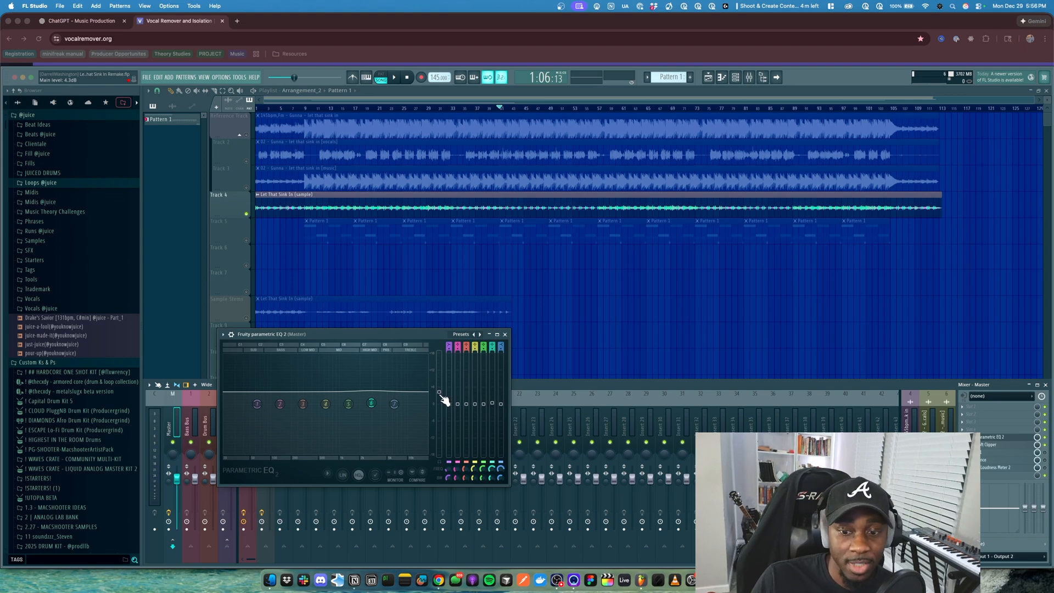
key(super+z)
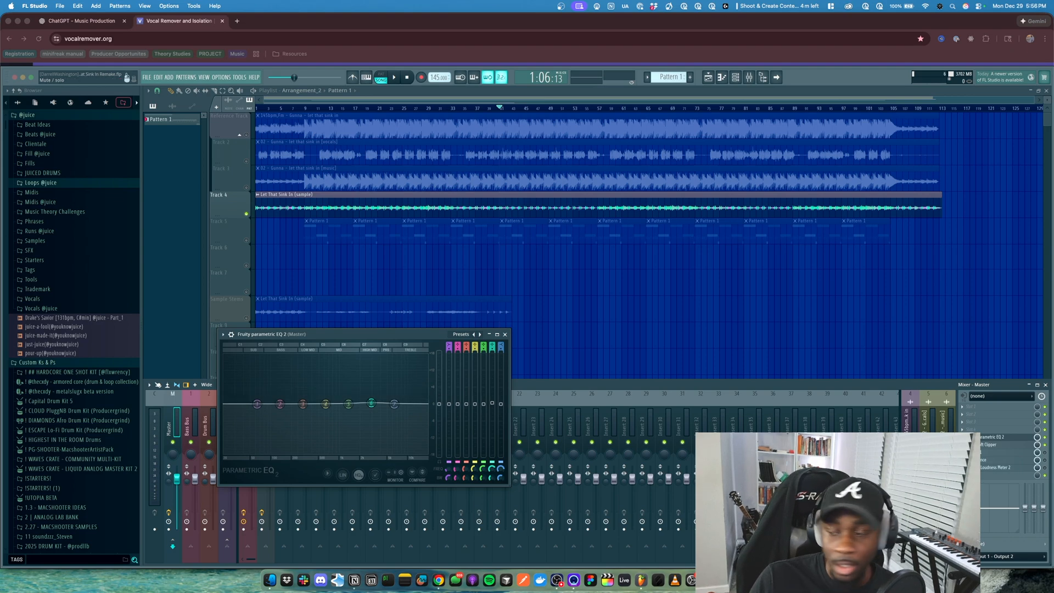
click(505, 335)
Select the Drum Bus, solo playlist Track 5 and play its Pattern 1 clips briefly from bar 9.
click(207, 428)
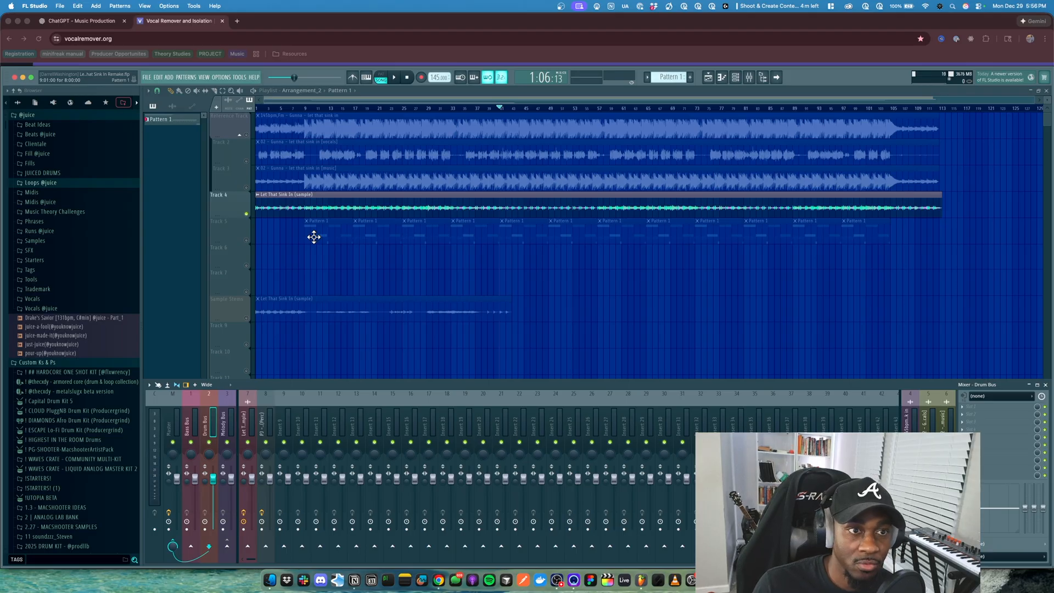
click(249, 242)
click(305, 108)
key(space)
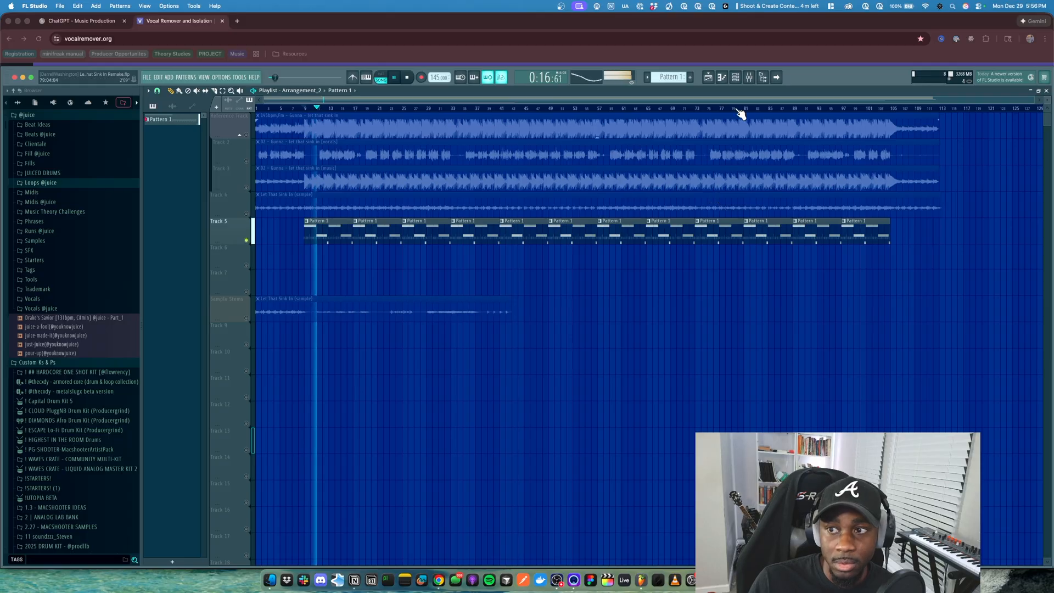
key(space)
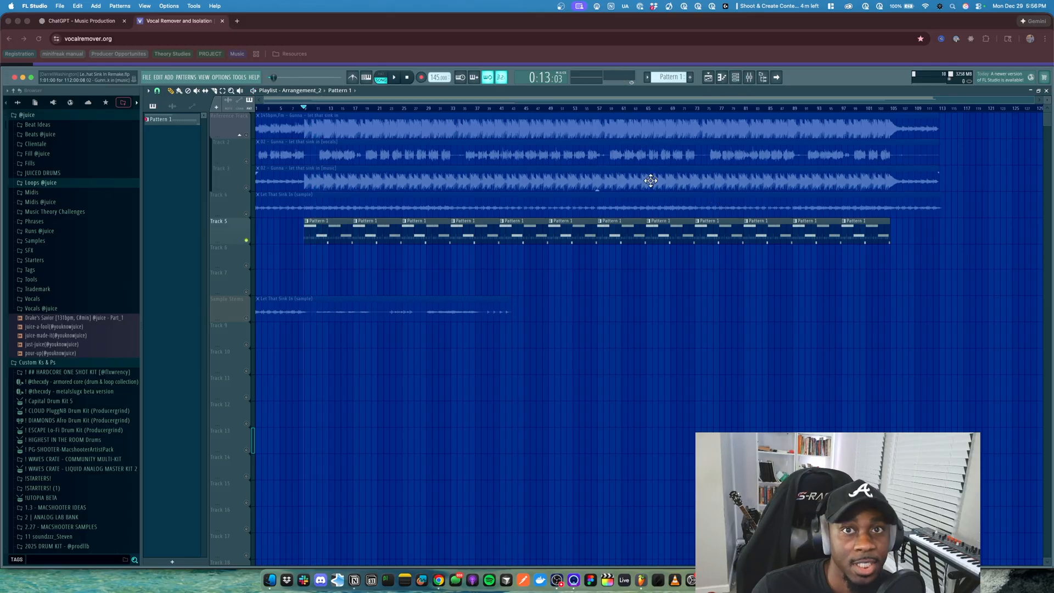
Inspect the Fruity Parametric EQ 2 curve on the Wood Block1 (Perc) mixer channel and close the EQ.
click(736, 78)
click(736, 78)
click(749, 78)
click(269, 427)
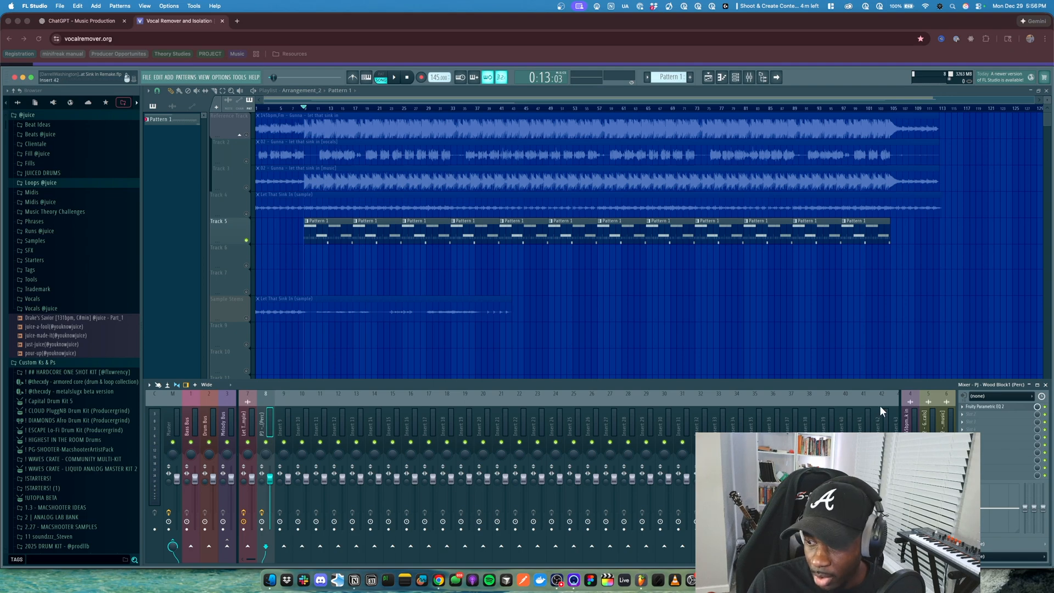
click(988, 406)
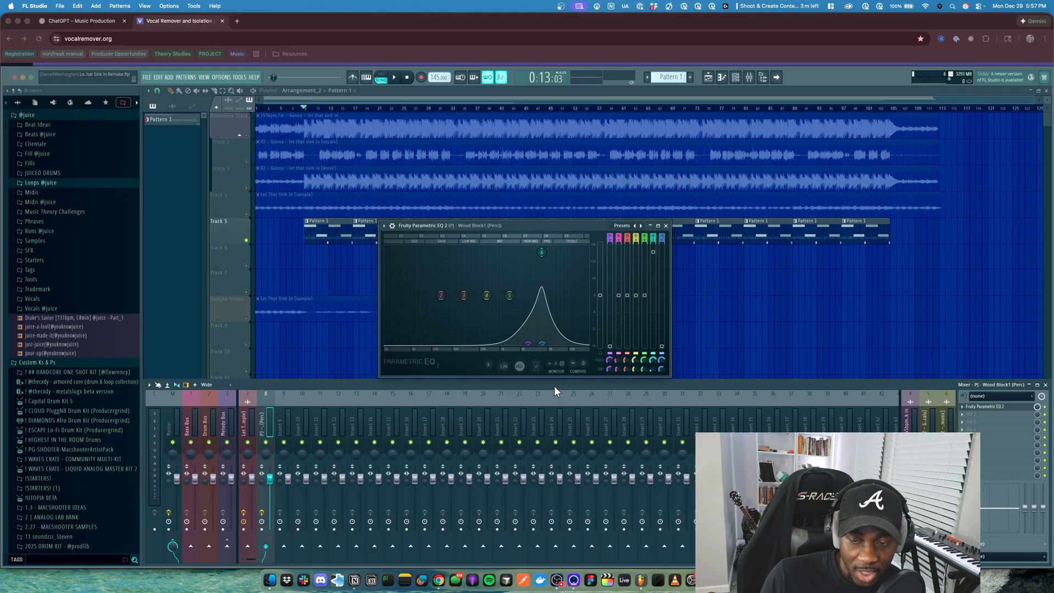
click(666, 226)
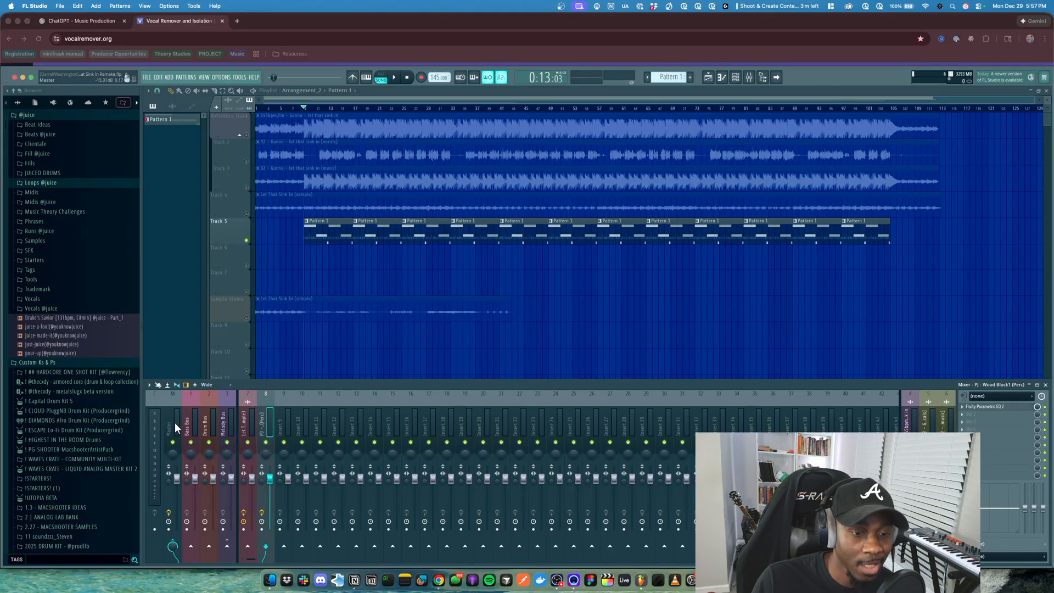